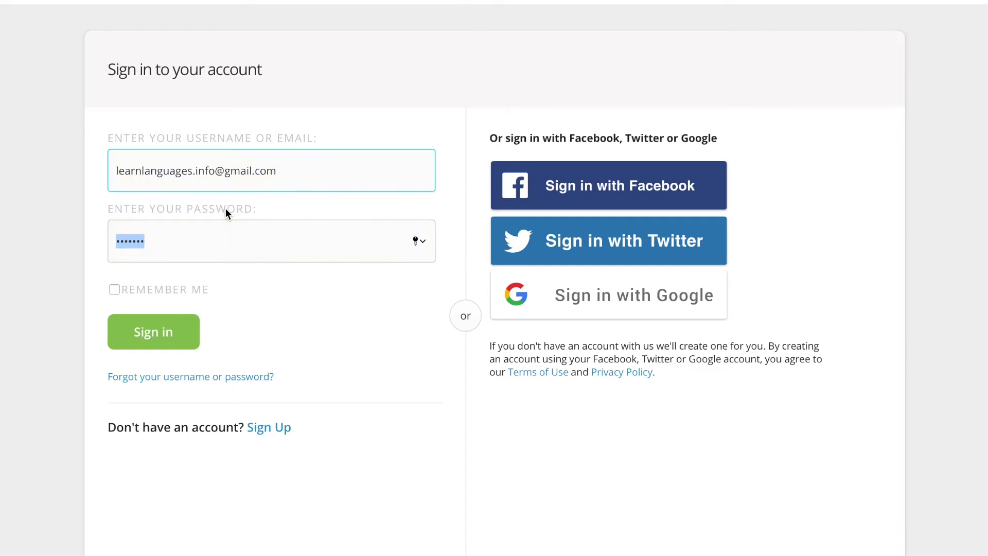
Sign in to the flashcard account with the already filled-in email and password.
left_click(164, 334)
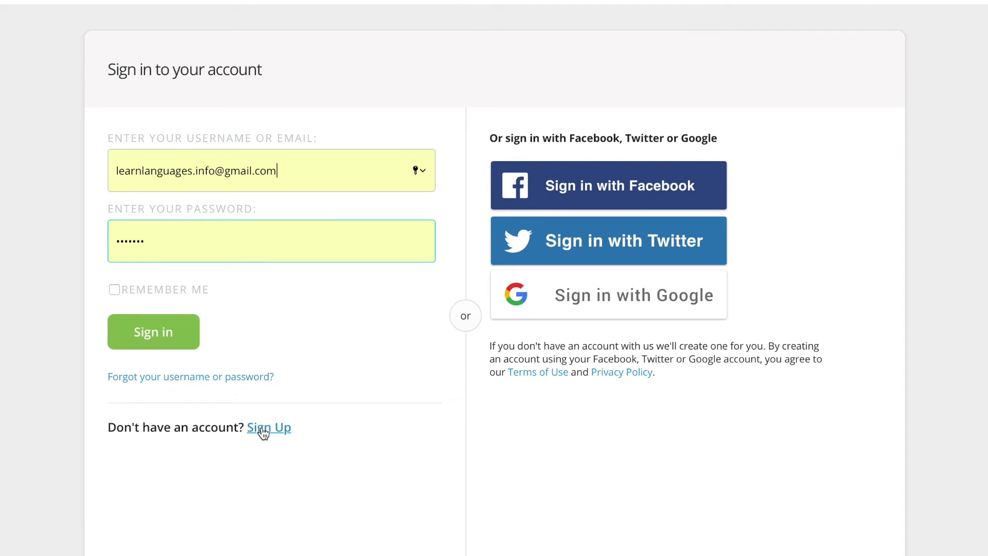
left_click(166, 338)
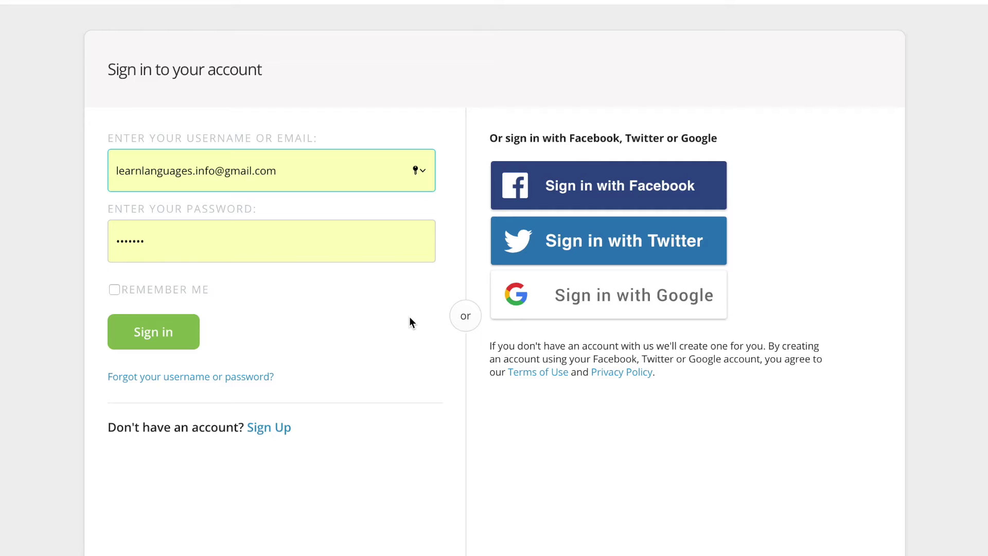
left_click(149, 335)
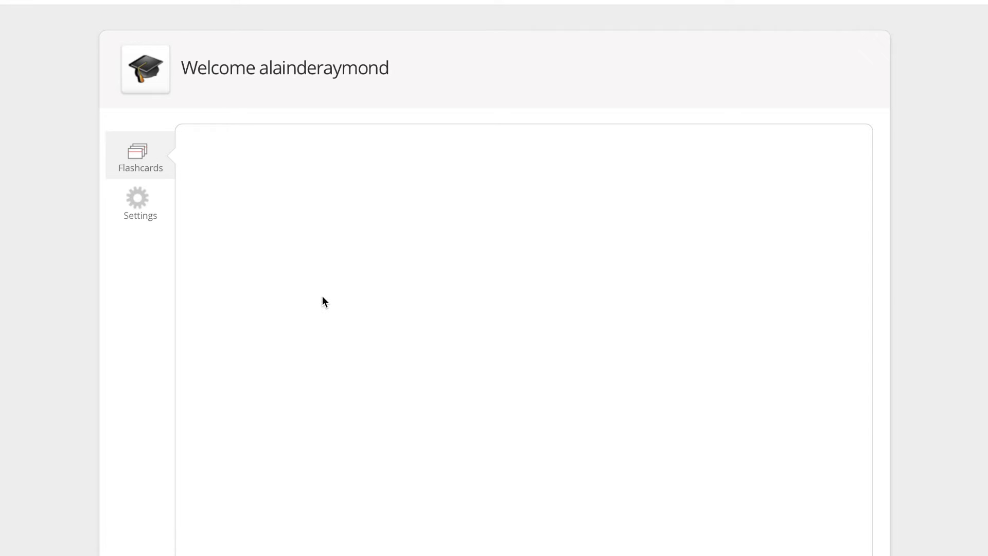
Create a new flashcard set and title it "Dutch nouns".
scroll(325, 302, "down", 1)
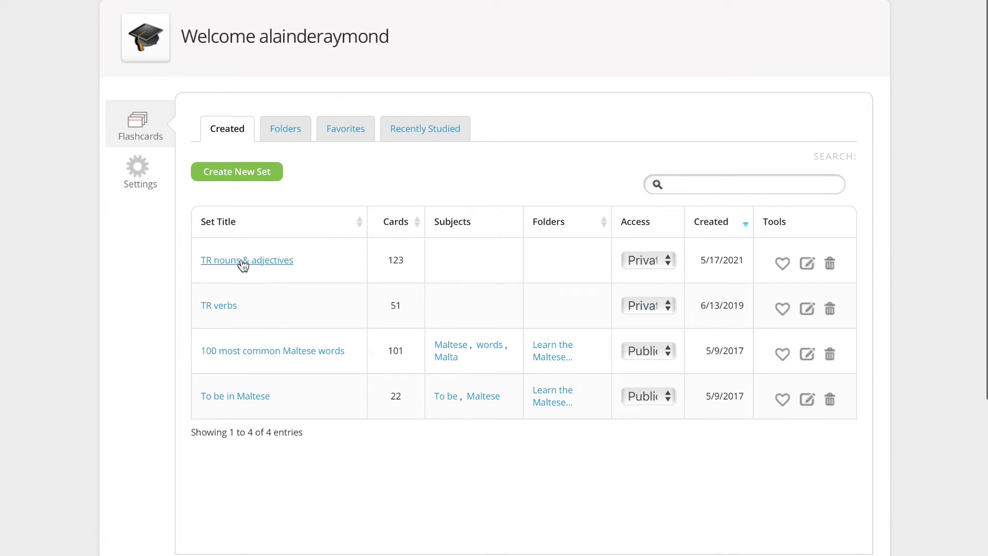
left_click(262, 171)
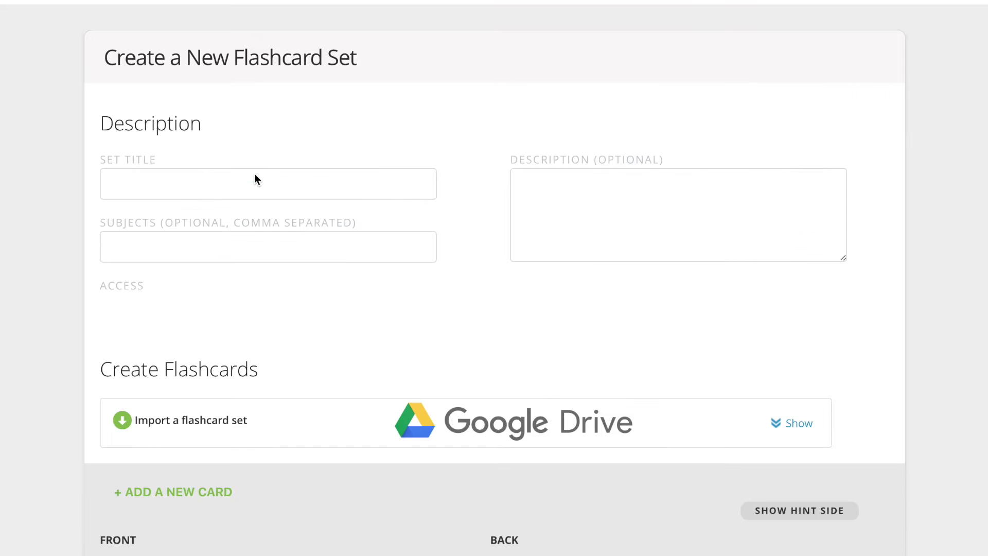
left_click(260, 180)
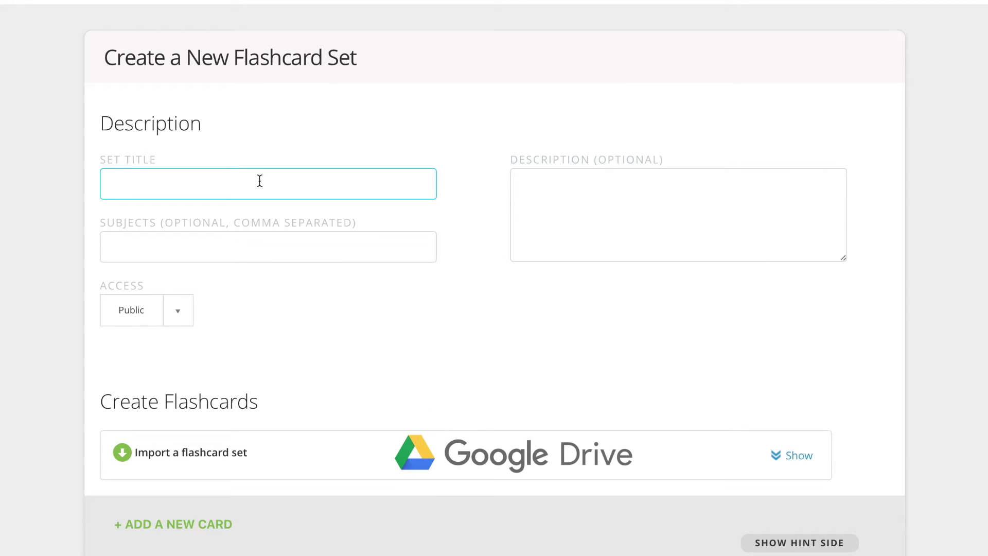
type("Dutch nouns")
Check the access options for the new set and leave it Public.
scroll(276, 230, "down", 2)
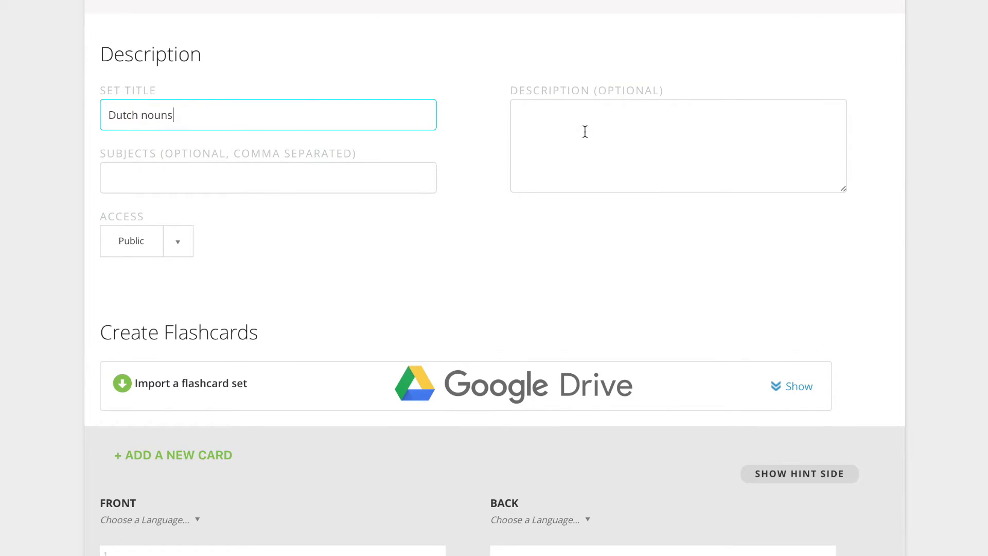
scroll(474, 180, "down", 2)
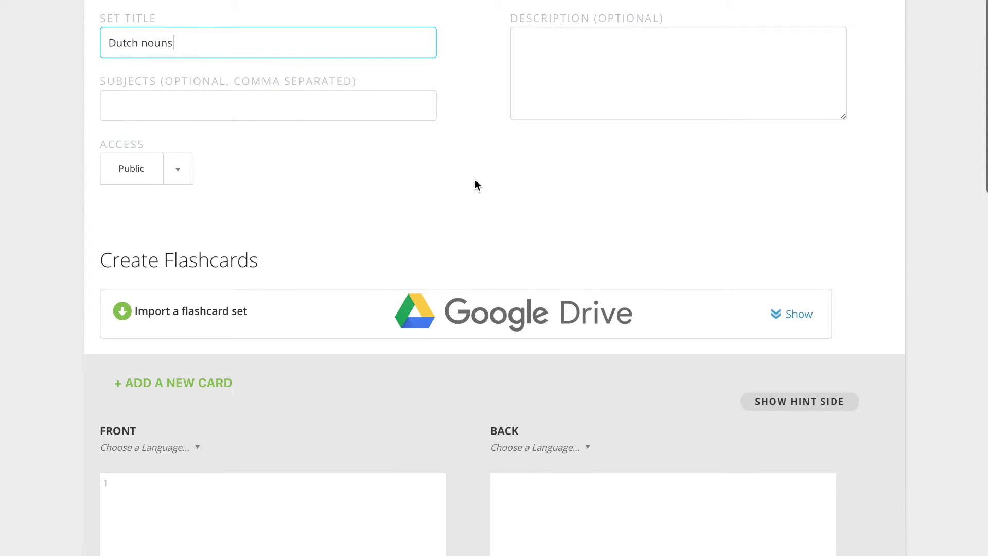
scroll(451, 170, "down", 3)
left_click(177, 54)
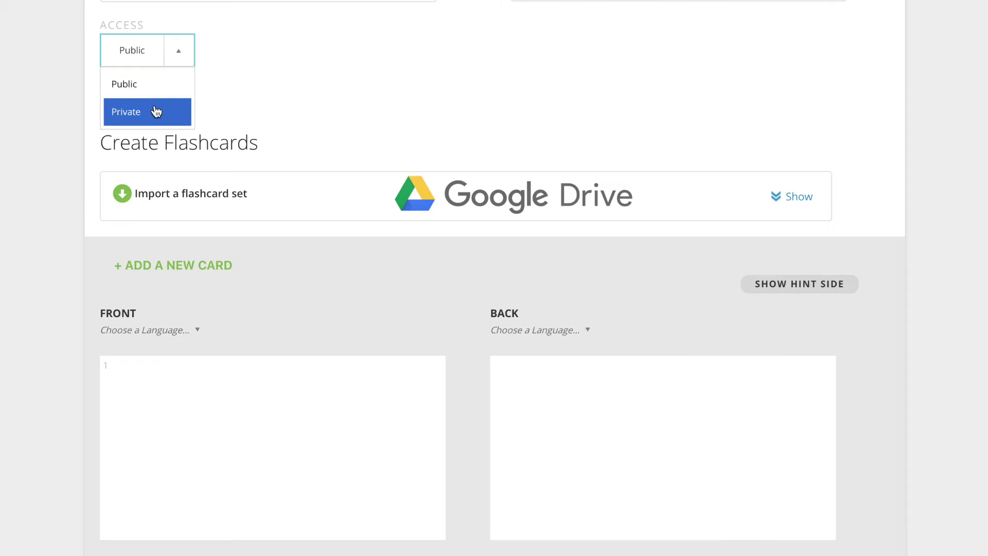
left_click(338, 54)
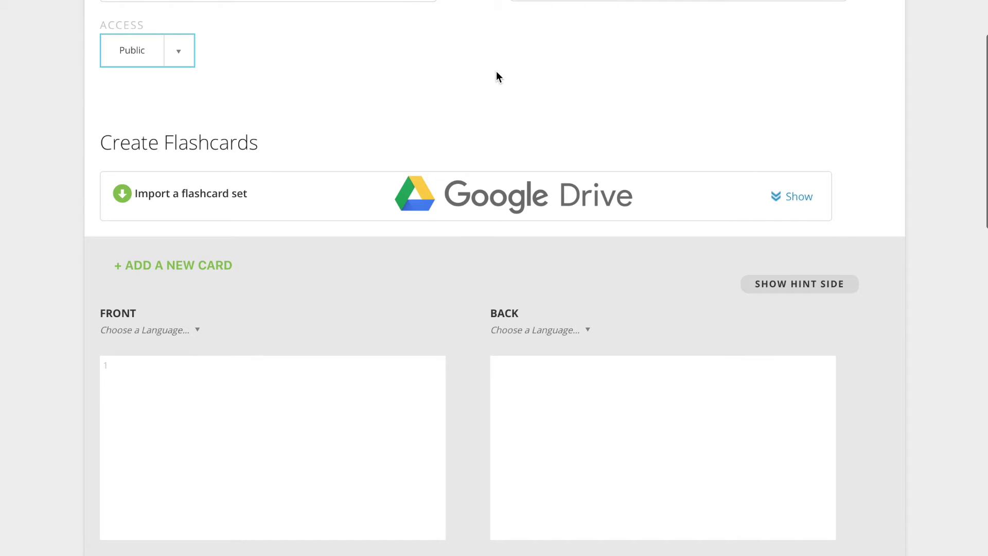
Fill in the first flashcard with "Het boek" on the front and "book" on the back.
scroll(496, 71, "down", 1)
scroll(497, 76, "down", 3)
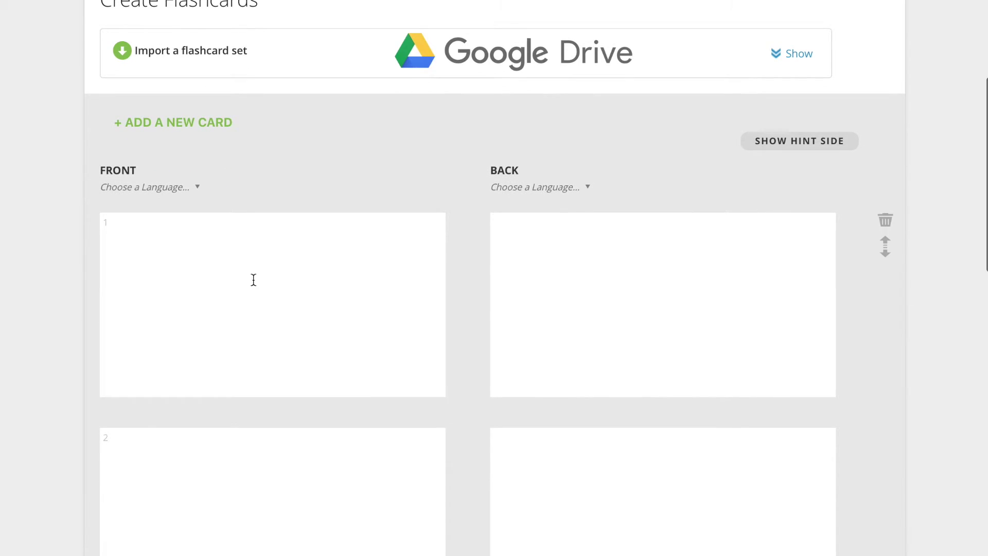
left_click(186, 291)
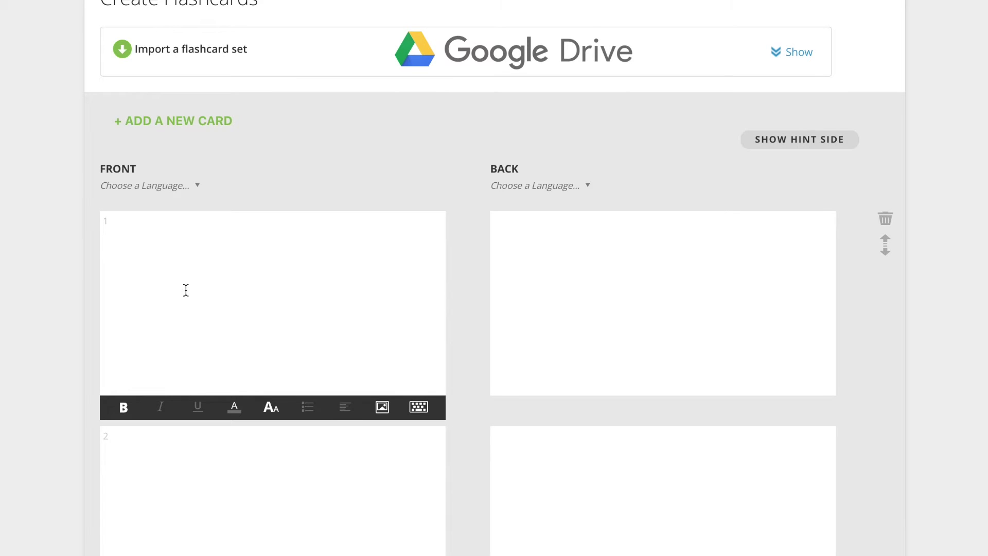
type("Het boek")
key("Tab")
type("book")
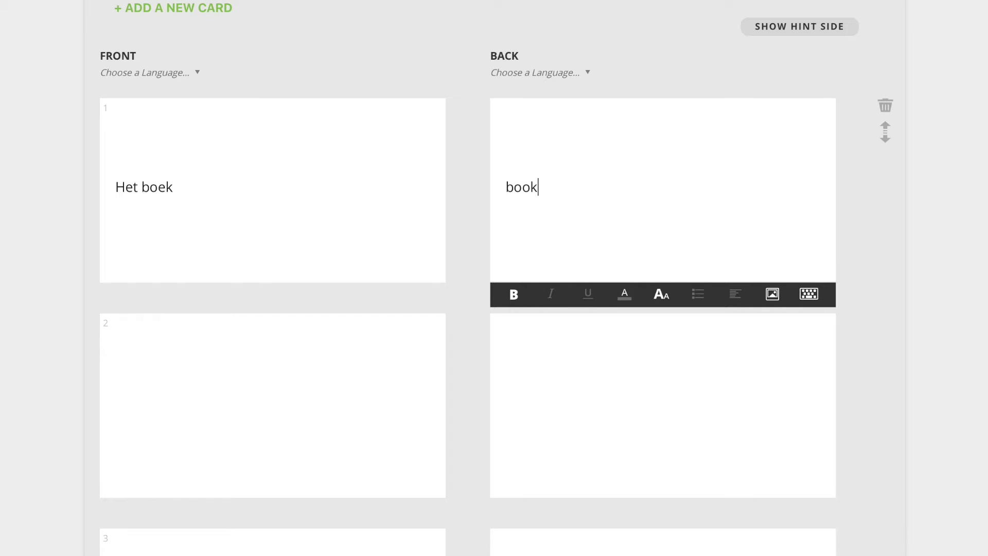
Fill in the second flashcard with "de auto" on the front and "car" on the back.
key("Tab")
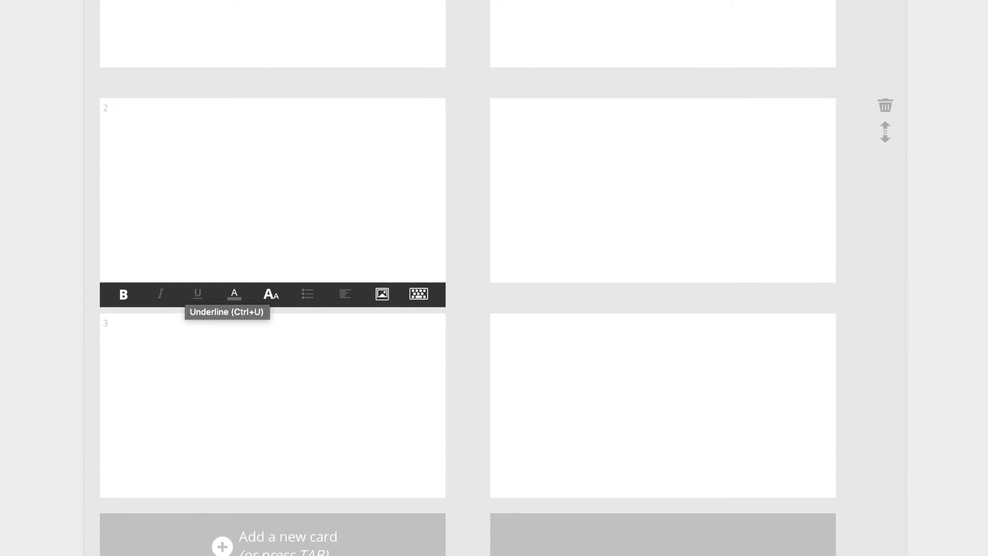
type("de auto")
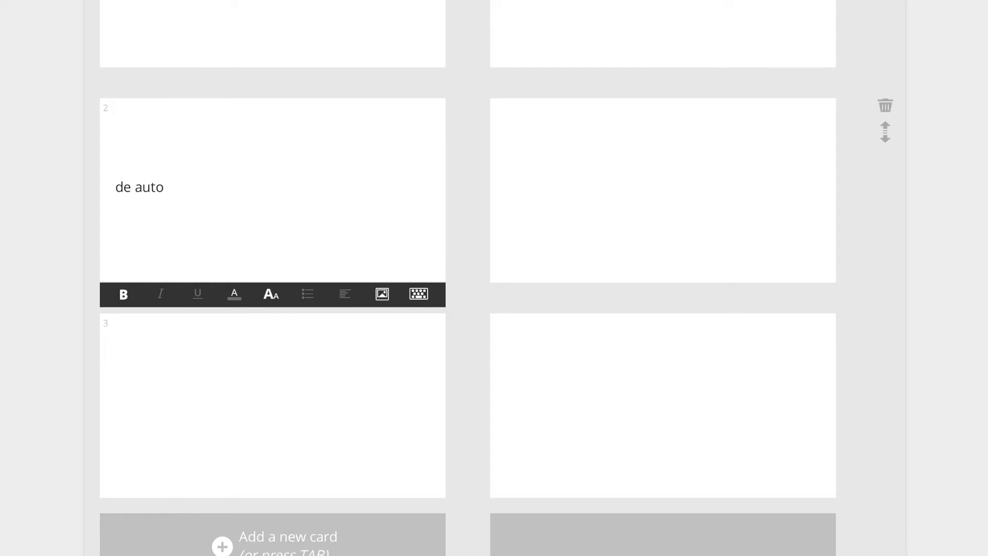
key("Tab")
type("car")
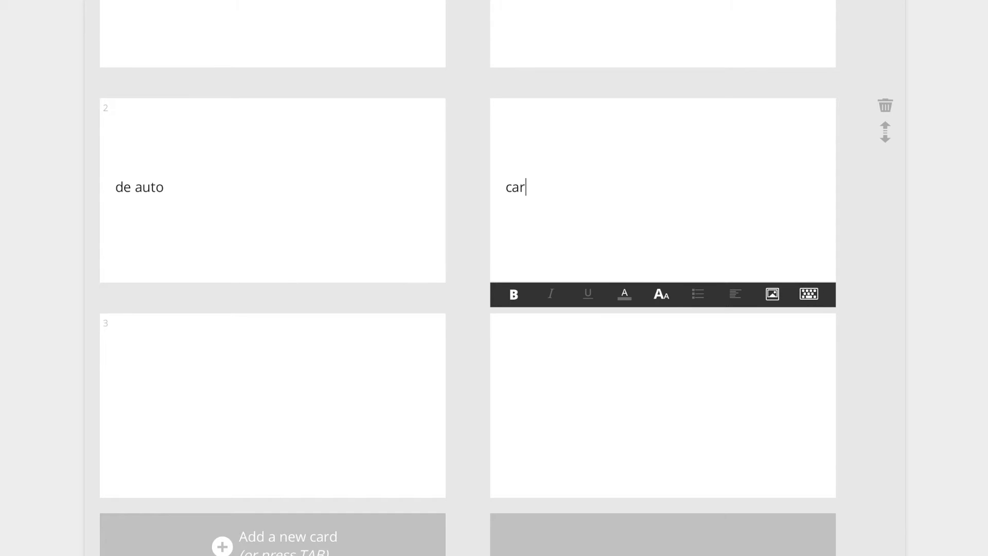
Set the language of the cards' front side to Dutch.
scroll(326, 342, "up", 5)
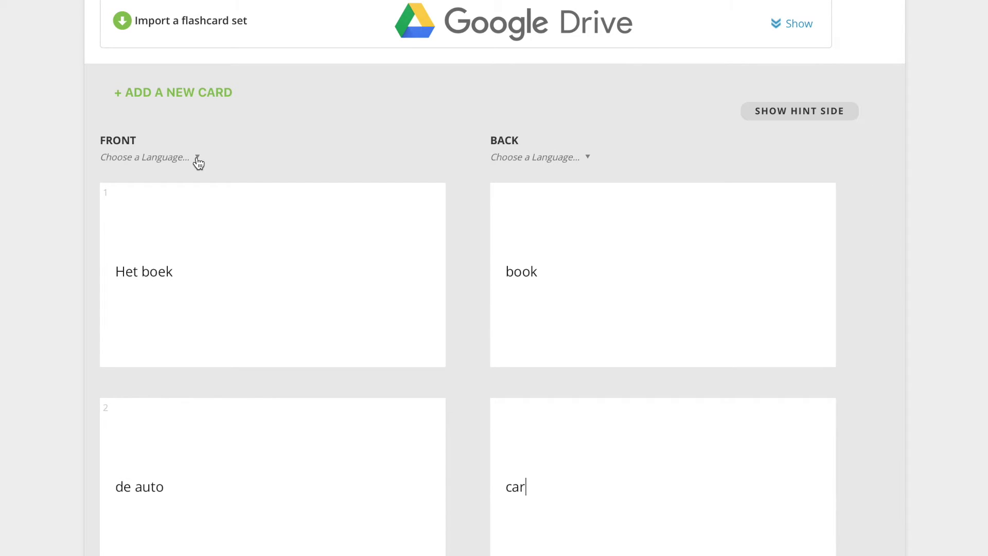
left_click(198, 163)
scroll(183, 282, "down", 3)
scroll(183, 282, "down", 9)
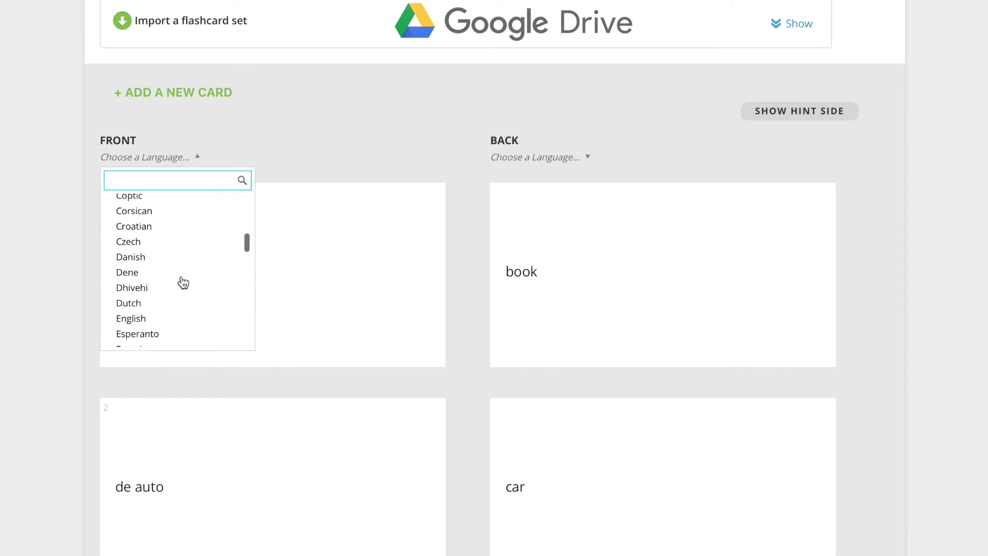
left_click(161, 305)
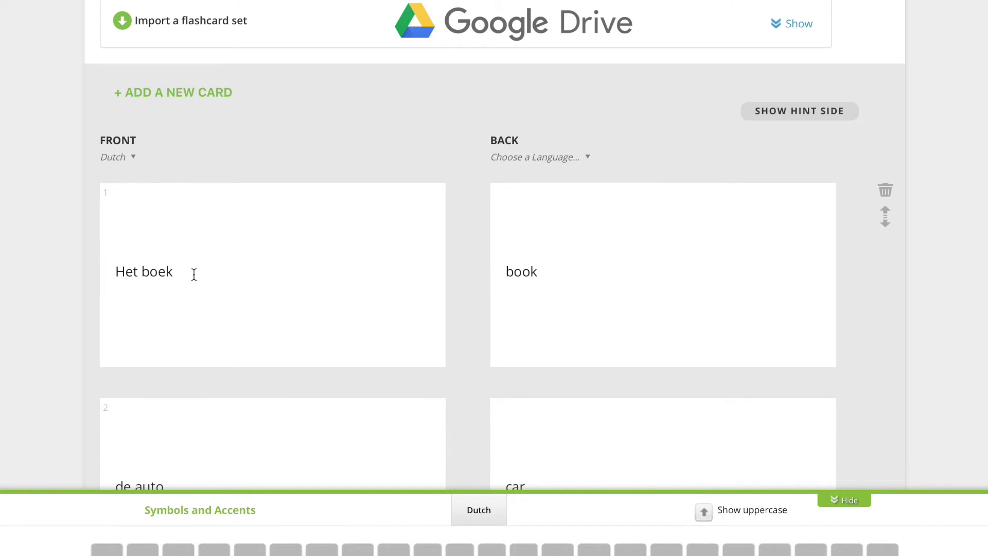
Set the language of the cards' back side to English and show the Dutch symbols and accents.
left_click(586, 159)
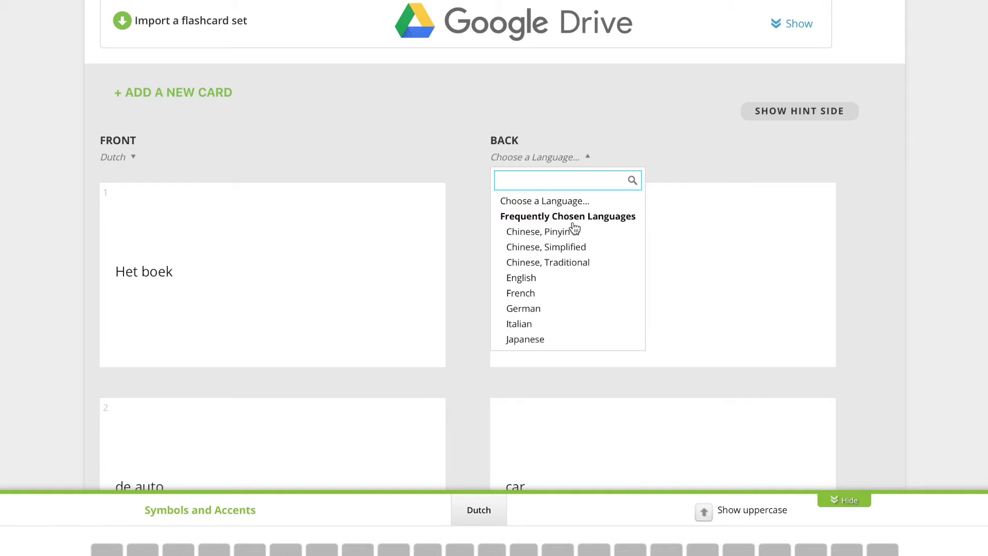
scroll(569, 242, "down", 1)
left_click(550, 245)
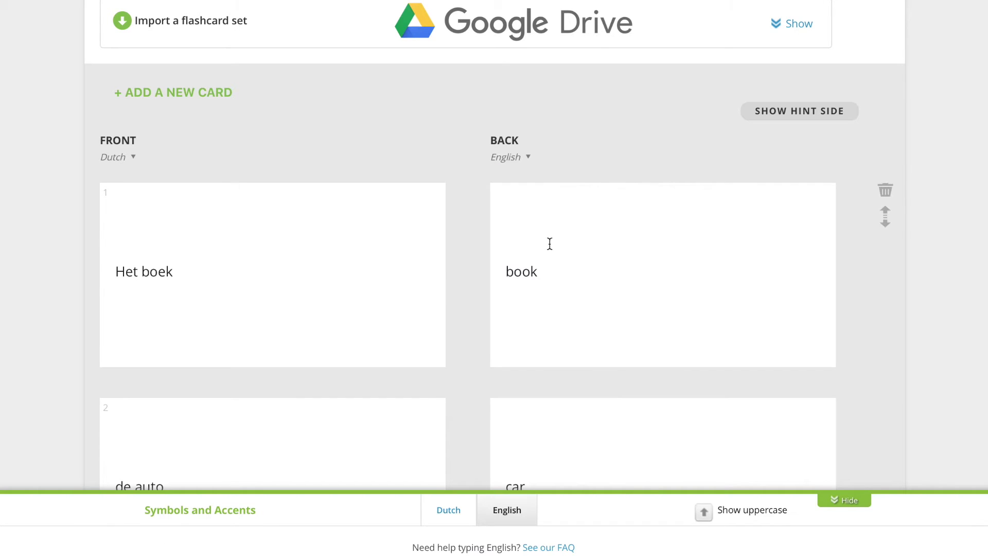
scroll(465, 251, "down", 1)
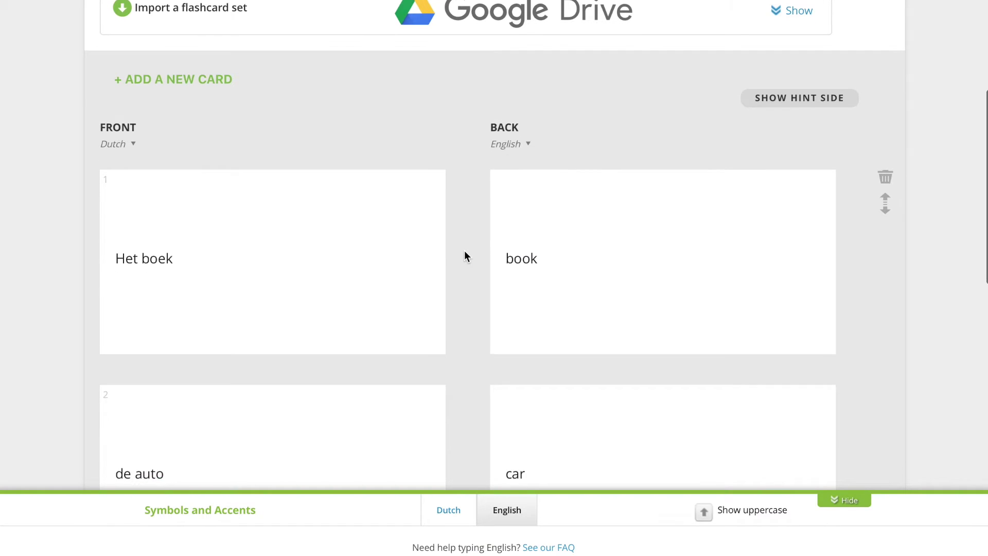
left_click(449, 515)
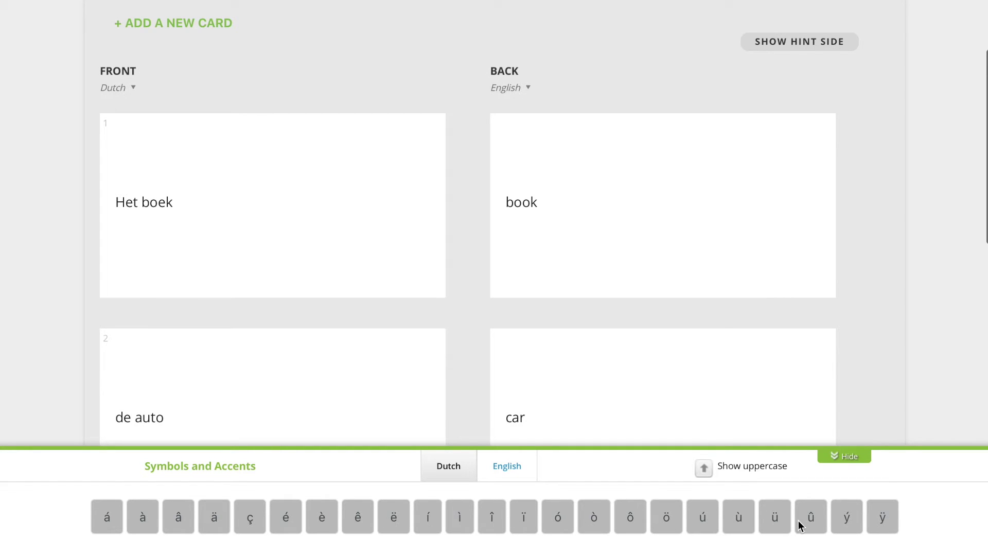
Switch the front side's language to Chinese, Traditional.
left_click(135, 86)
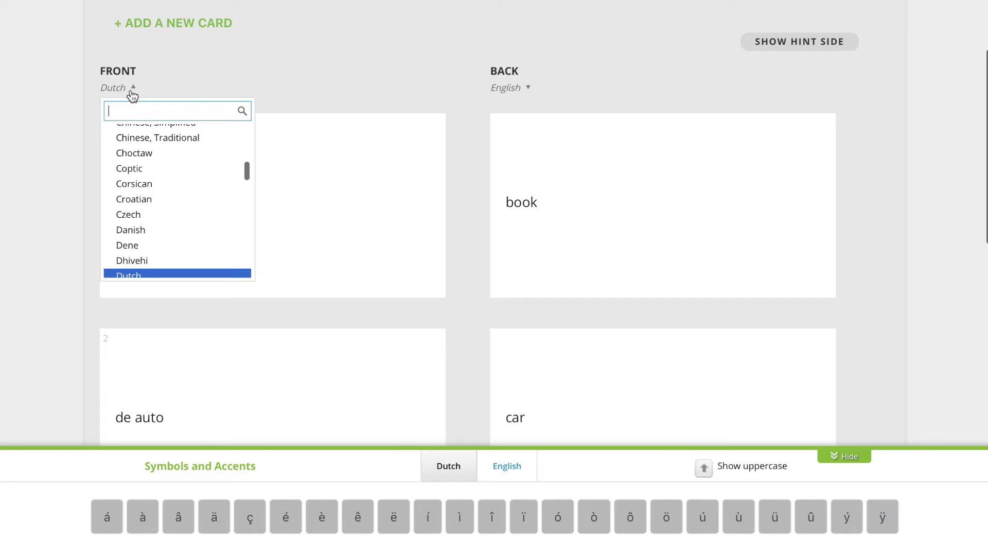
left_click(156, 147)
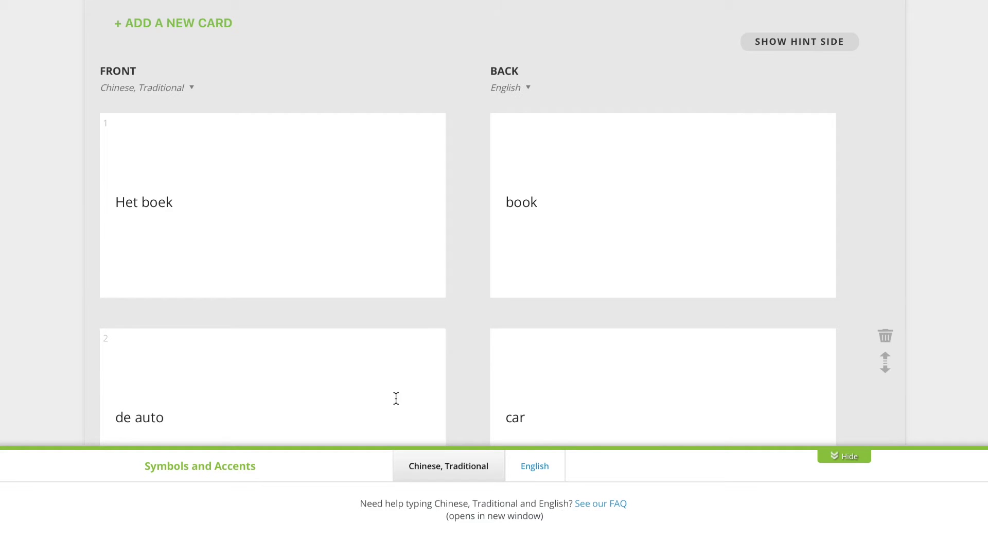
Change the language of the cards' front side to Russian to bring up its character keys.
left_click(192, 88)
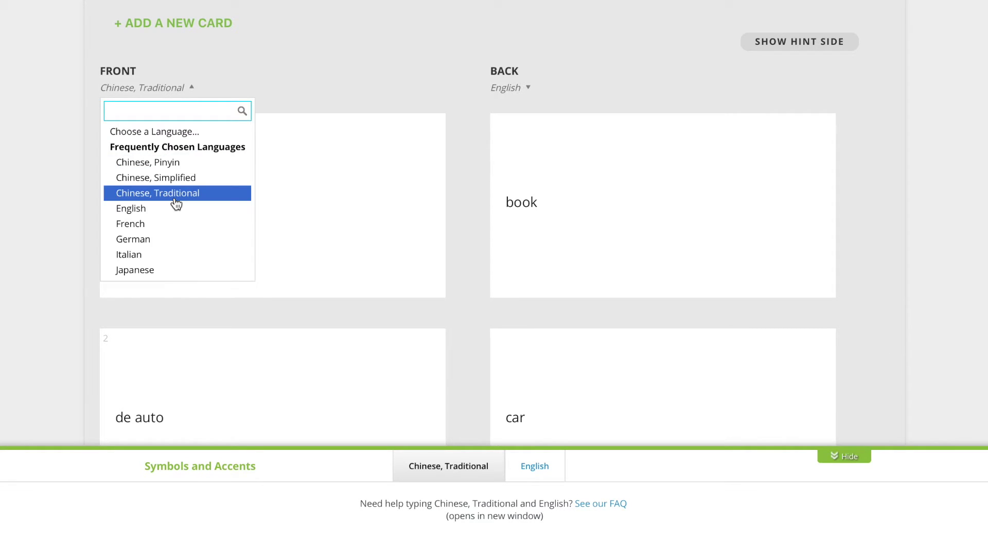
scroll(176, 204, "down", 1)
scroll(176, 204, "down", 3)
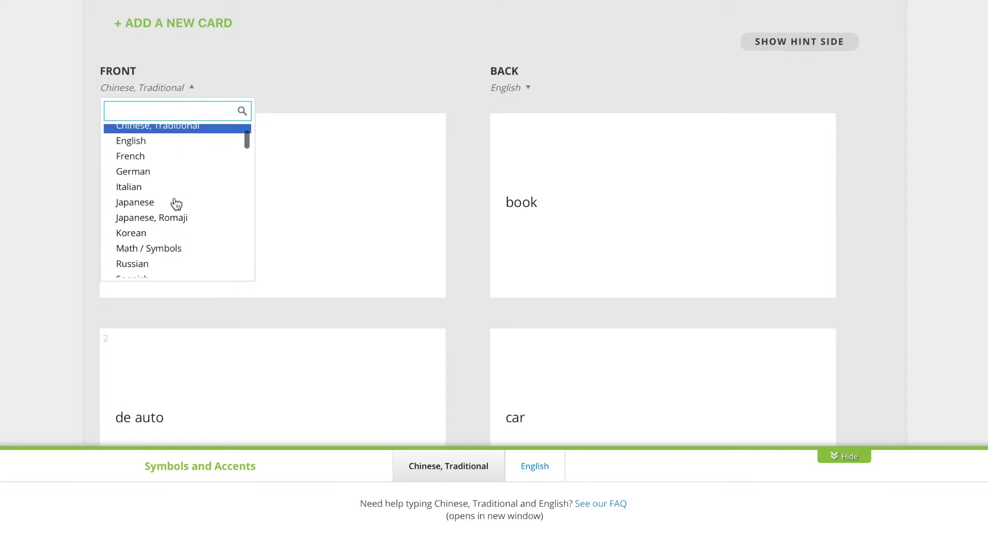
scroll(177, 205, "down", 2)
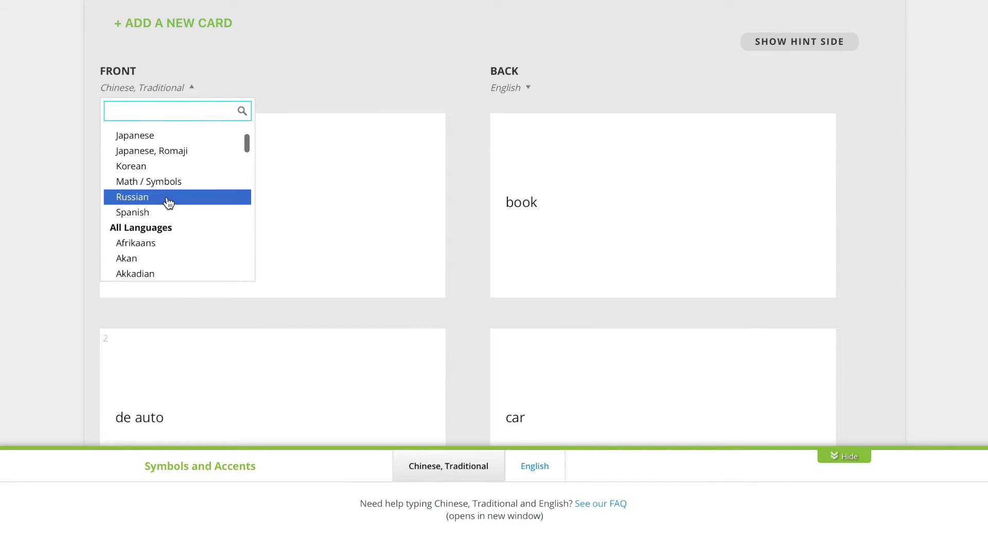
left_click(169, 199)
scroll(360, 369, "down", 1)
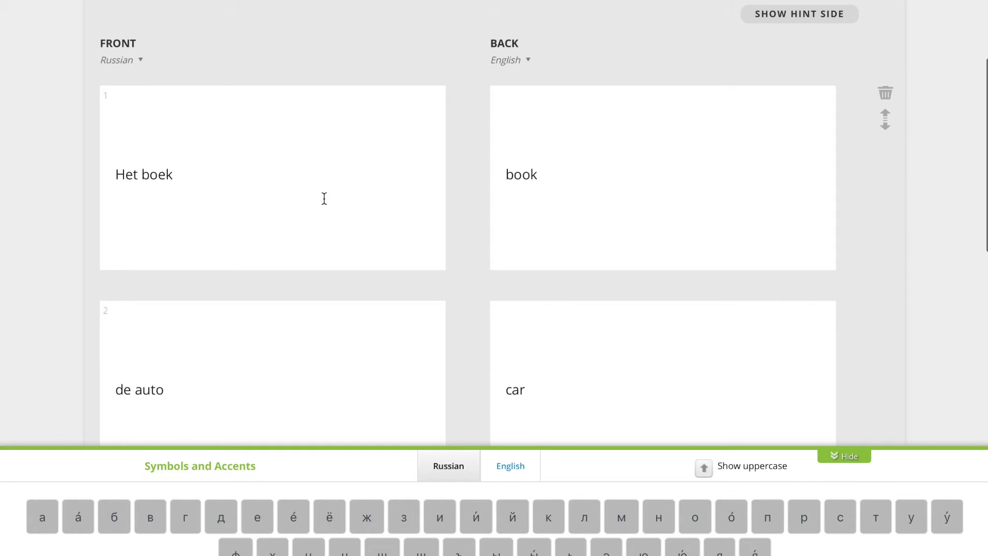
Look over the rest of the form, including the folder and set creation options, and return to the first card.
scroll(324, 199, "up", 1)
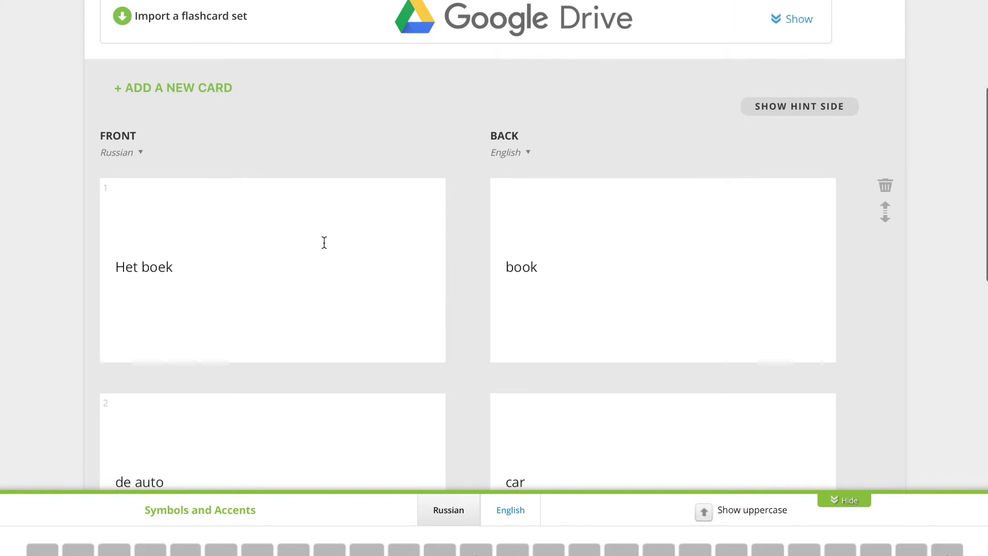
scroll(324, 242, "down", 1)
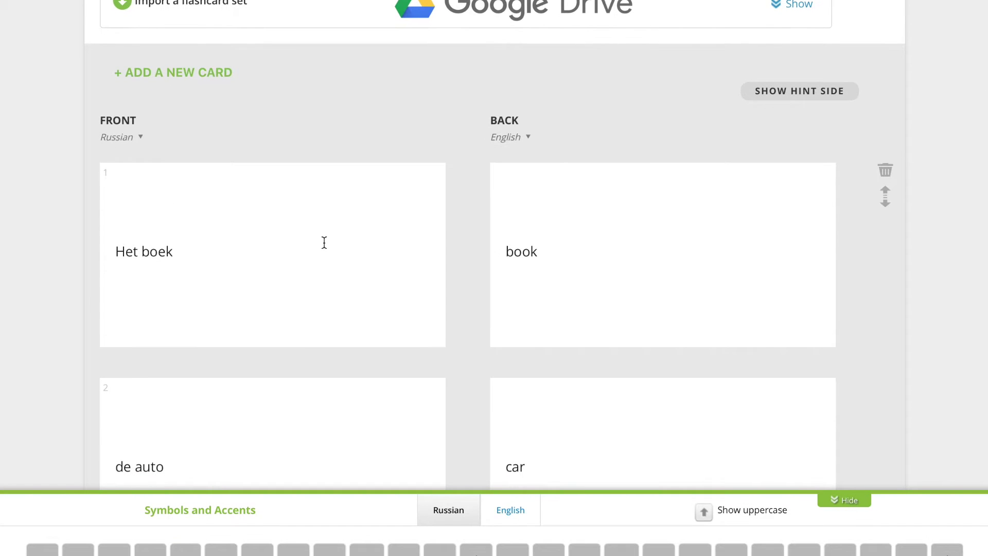
scroll(324, 242, "down", 15)
scroll(324, 244, "up", 3)
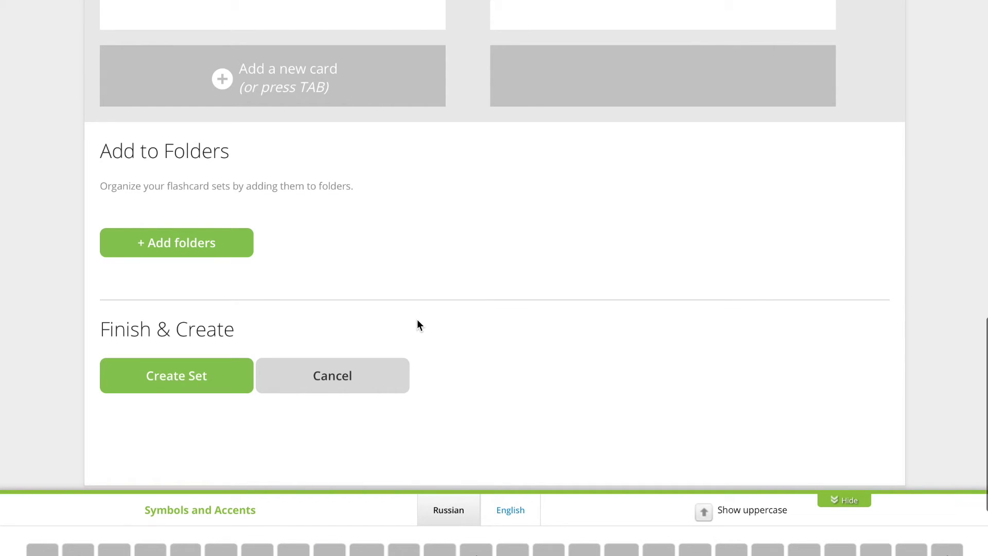
scroll(417, 321, "up", 8)
scroll(418, 324, "up", 5)
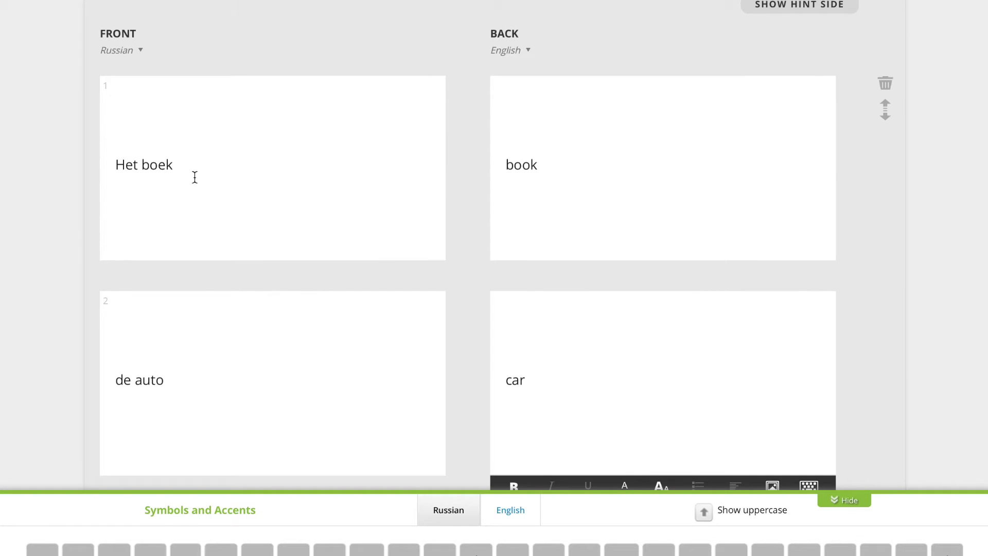
Set the language of the cards' front side to Dutch.
left_click(139, 52)
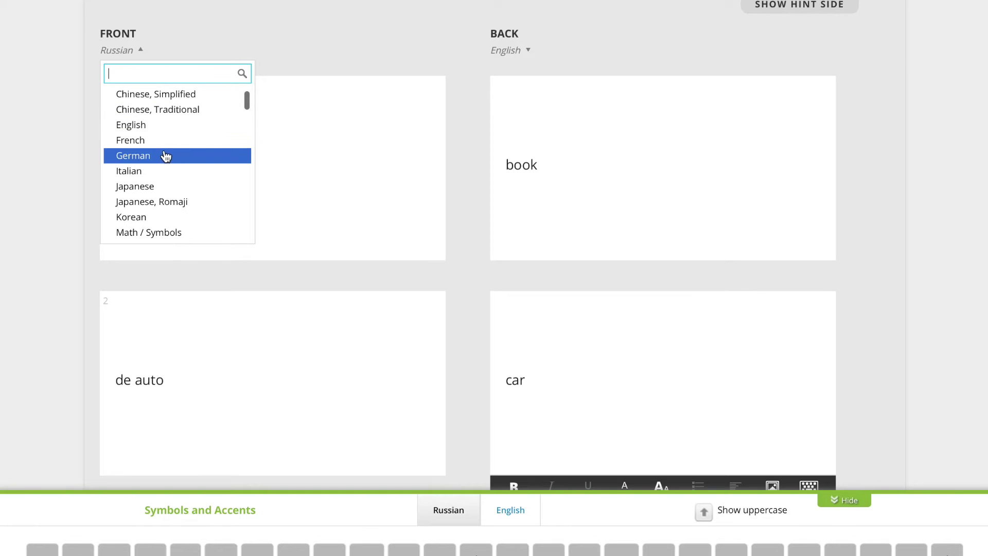
scroll(167, 157, "up", 2)
scroll(152, 154, "down", 12)
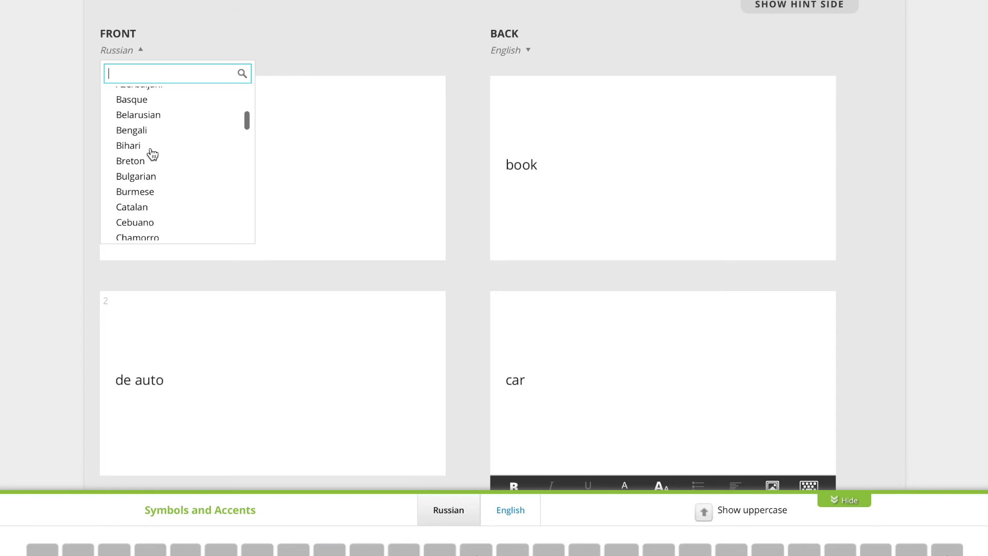
scroll(151, 154, "down", 3)
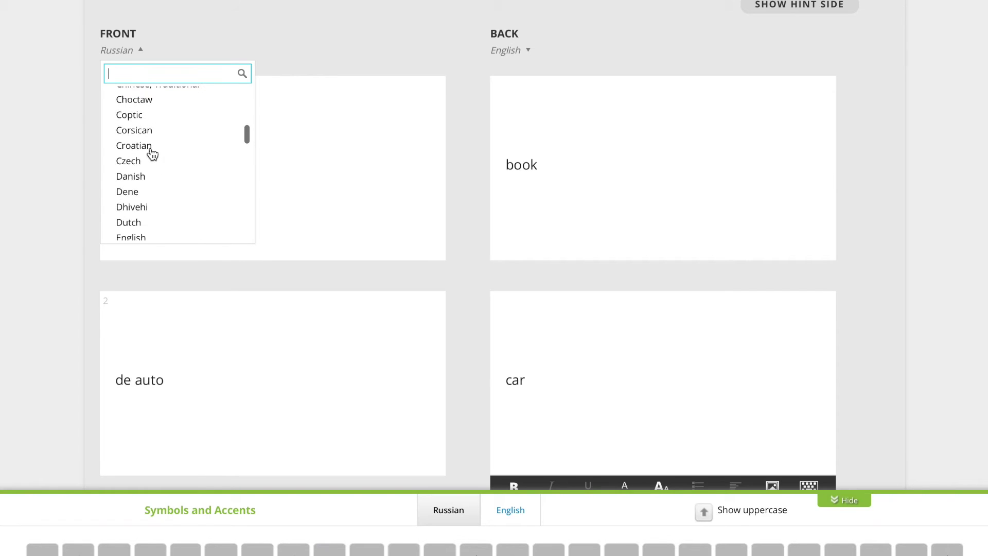
scroll(150, 194, "down", 1)
left_click(139, 206)
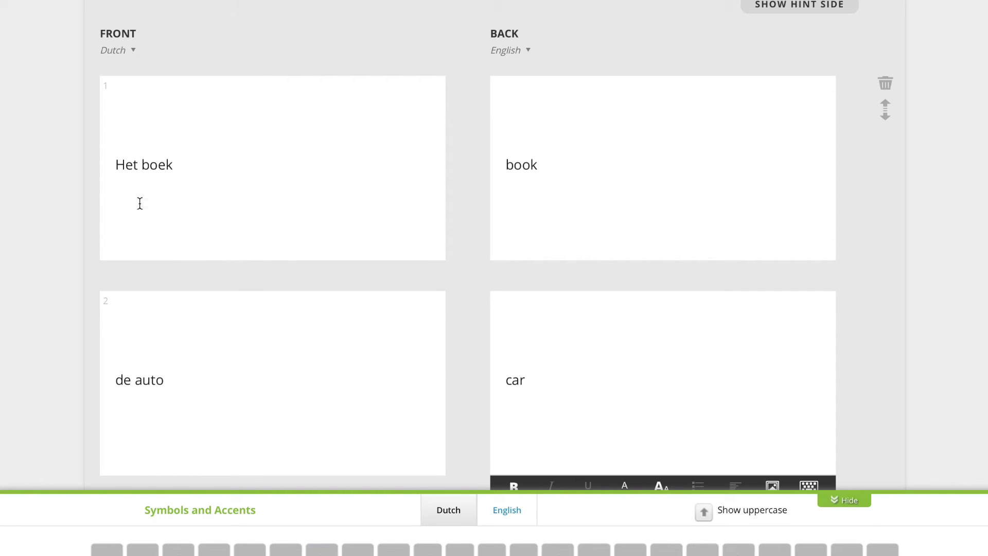
Change the first card to show only "boek" on the front and "Het" on the back.
triple_click(150, 164)
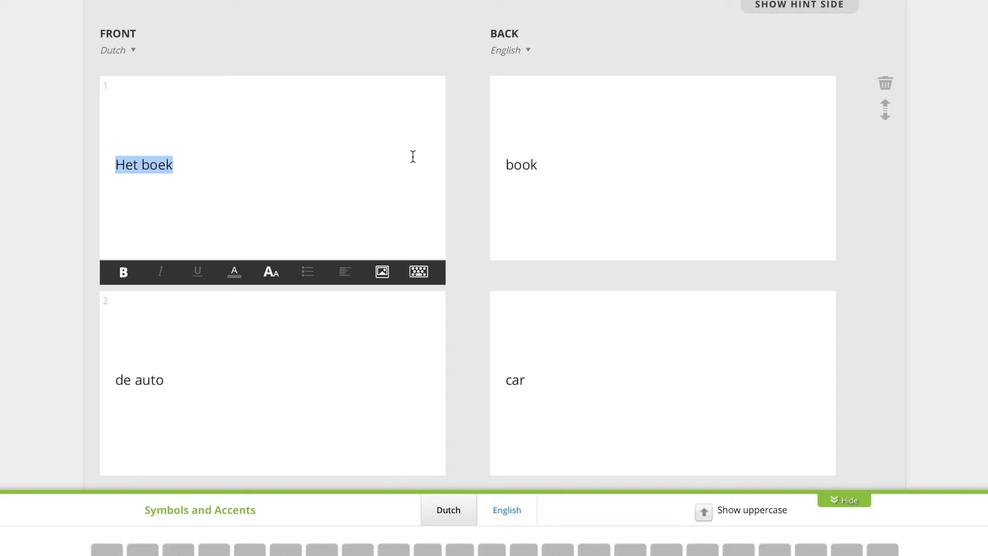
double_click(126, 163)
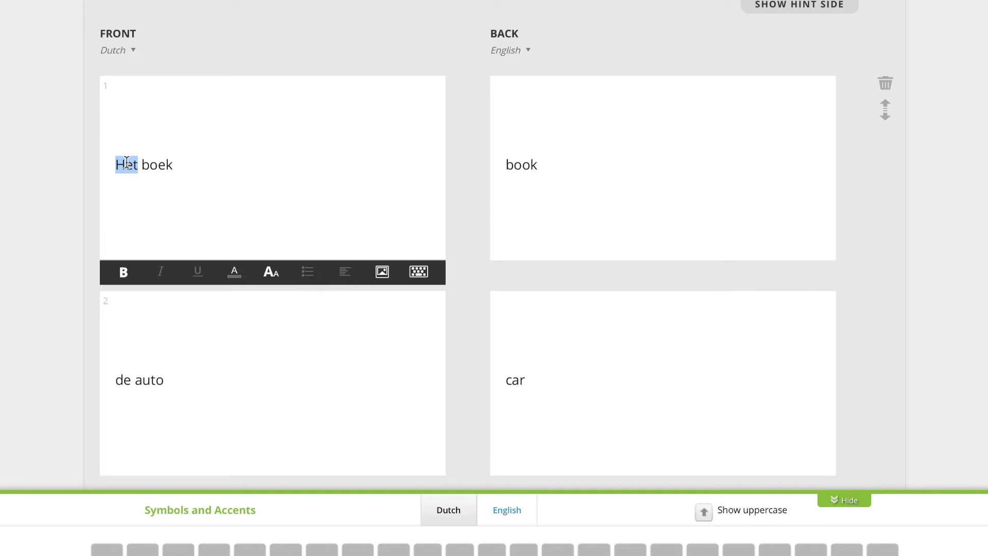
key("Delete")
key("Delete")
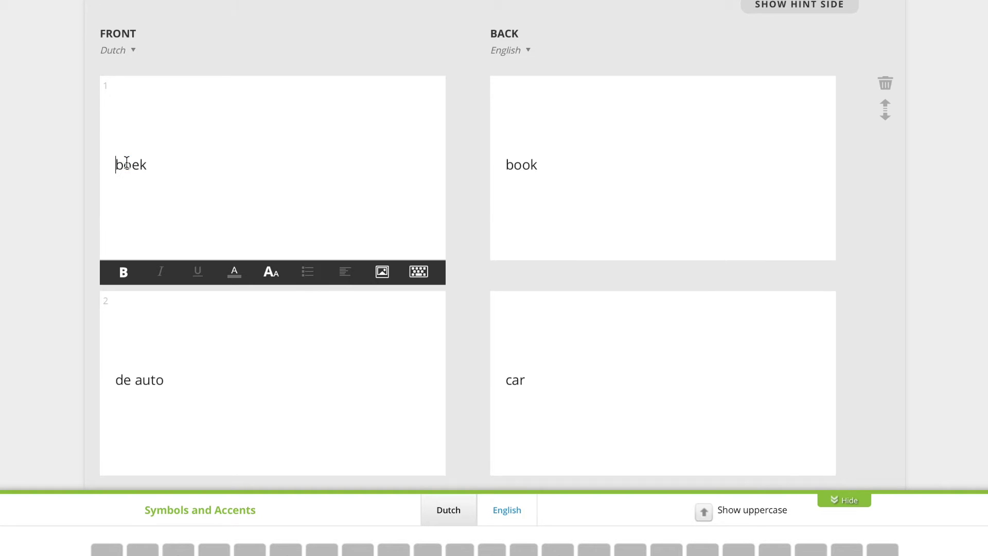
double_click(527, 166)
type("Het")
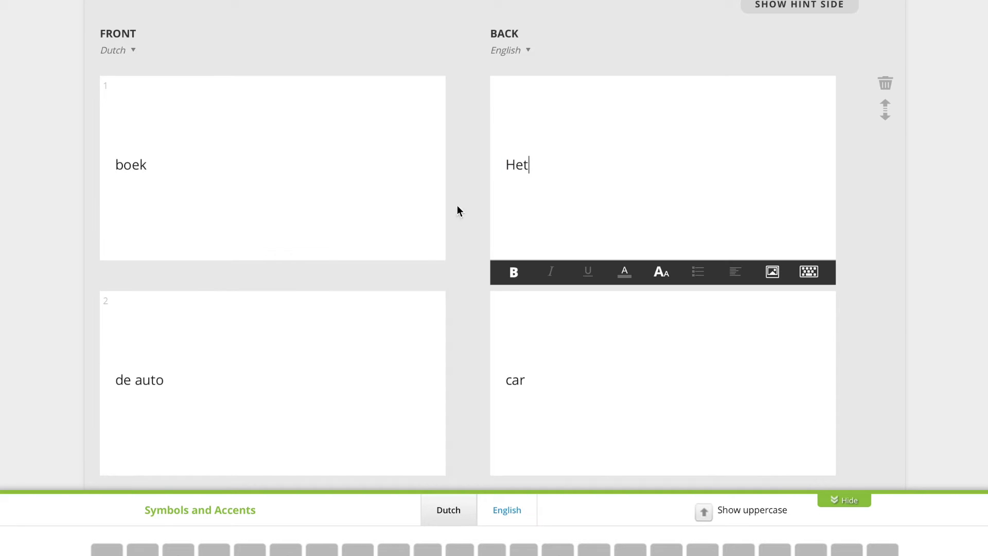
Change the second card to show only "auto" on the front and "de" on the back.
triple_click(122, 381)
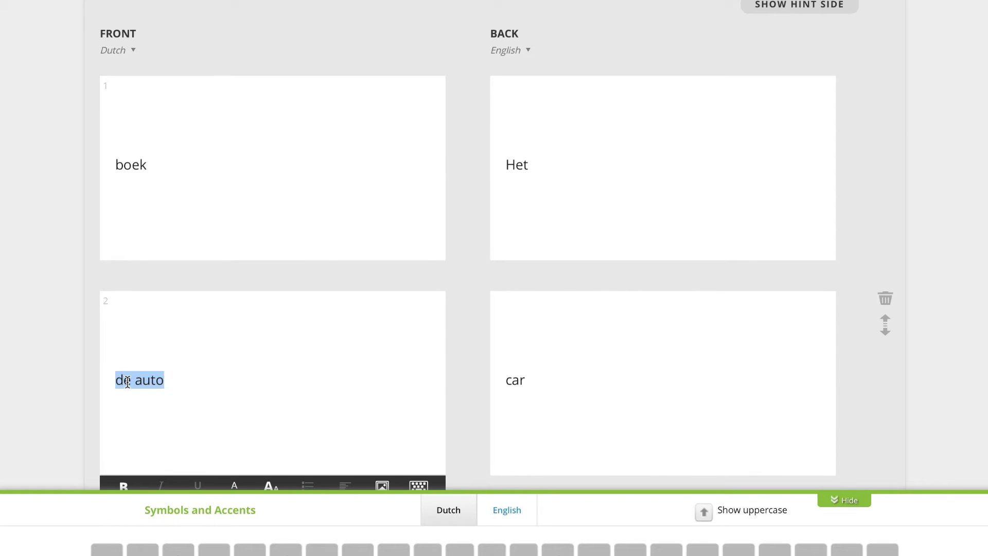
left_click(124, 381)
double_click(122, 380)
key("Delete")
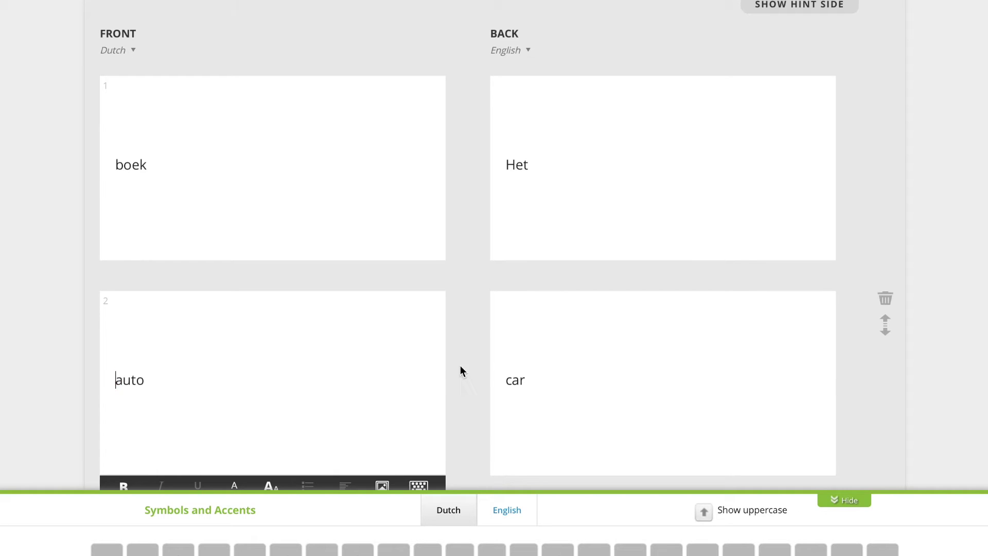
double_click(516, 381)
type("de")
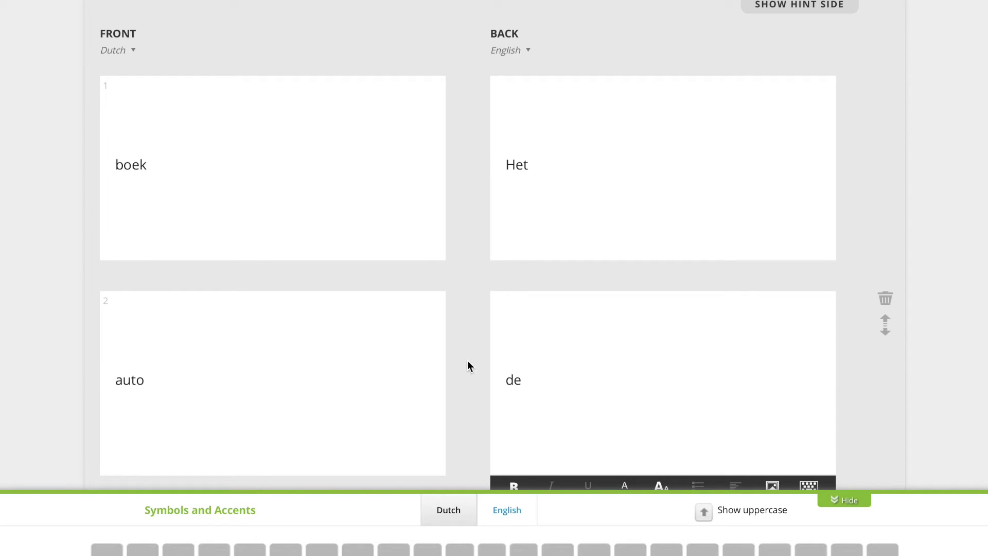
View the image upload option for the second card's back side and dismiss it without adding an image.
scroll(467, 366, "down", 1)
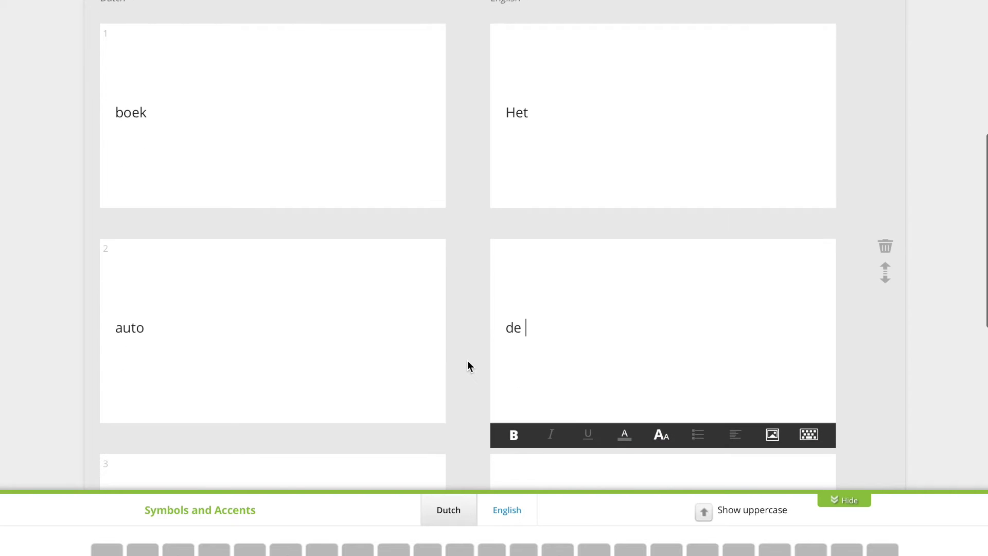
left_click(775, 437)
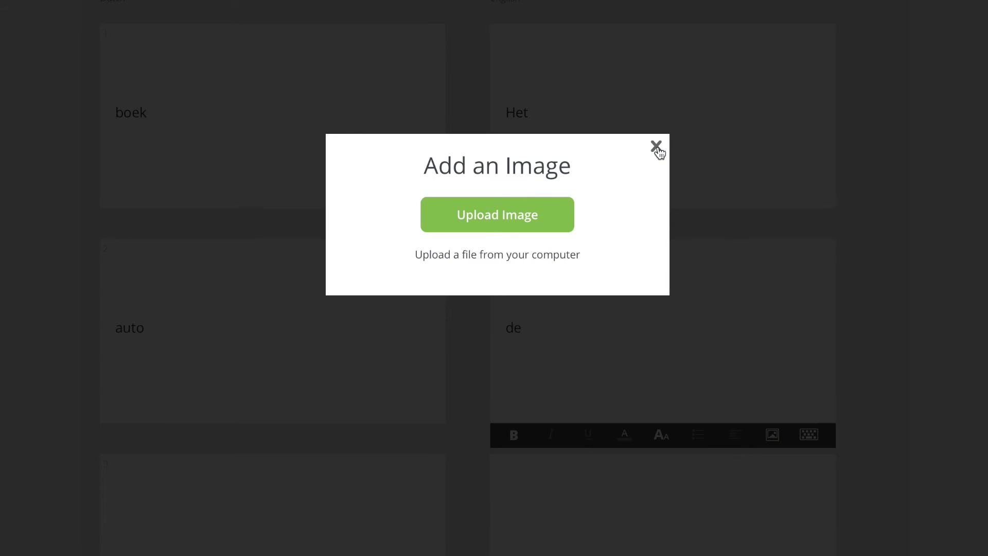
left_click(656, 147)
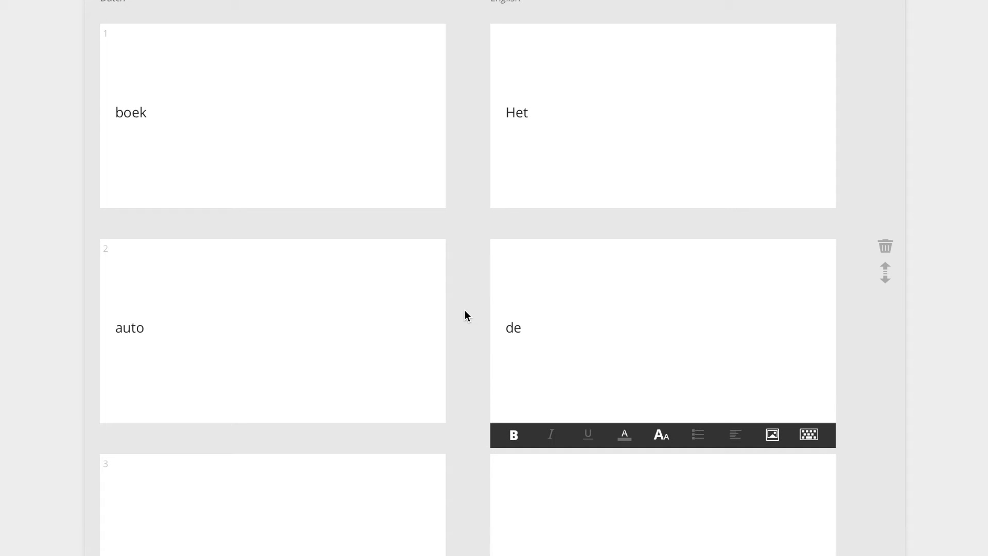
Search the flashcard library for "dutch nouns" and open the Dutch Nouns set containing 623 flashcards.
scroll(465, 310, "up", 5)
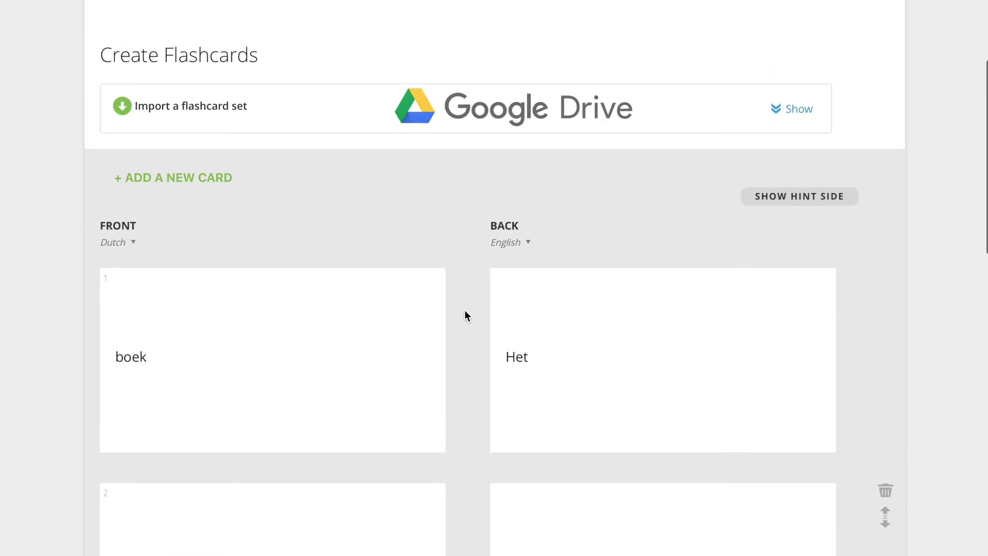
scroll(430, 283, "up", 3)
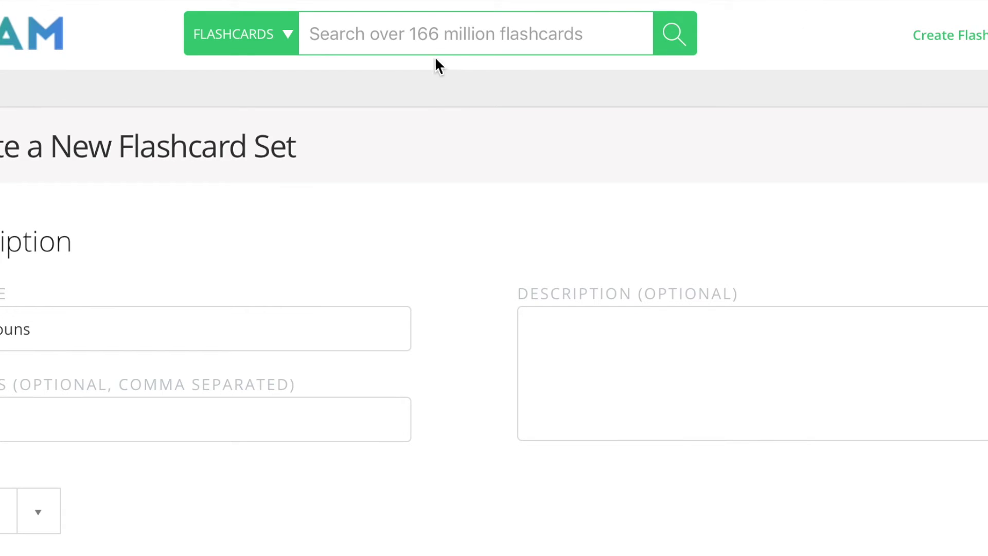
left_click(434, 45)
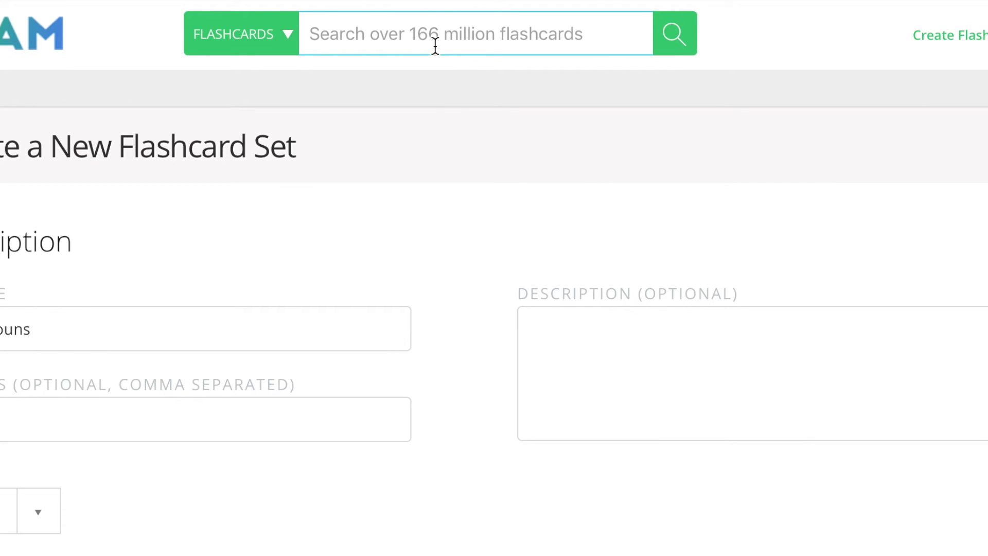
type("dutch nouns")
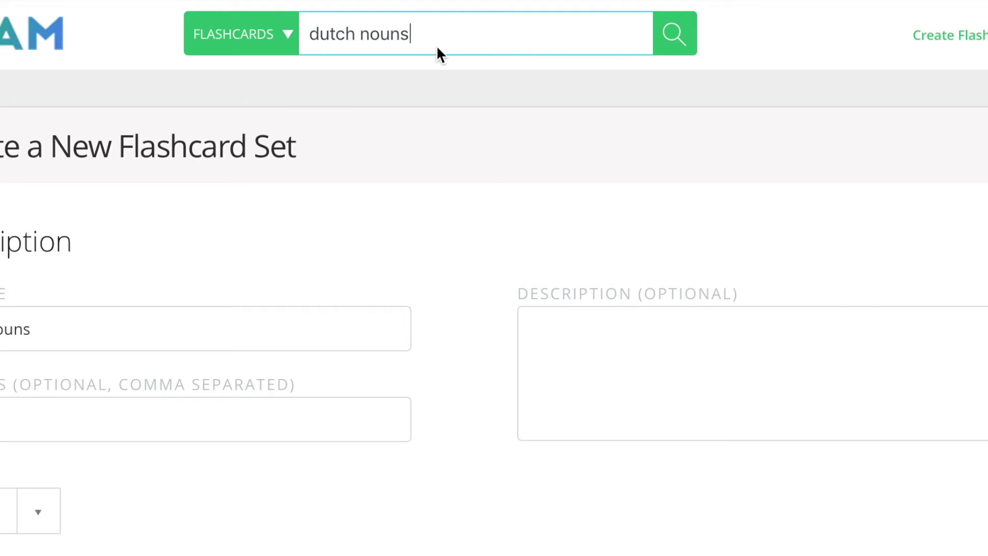
key("Return")
scroll(433, 190, "down", 1)
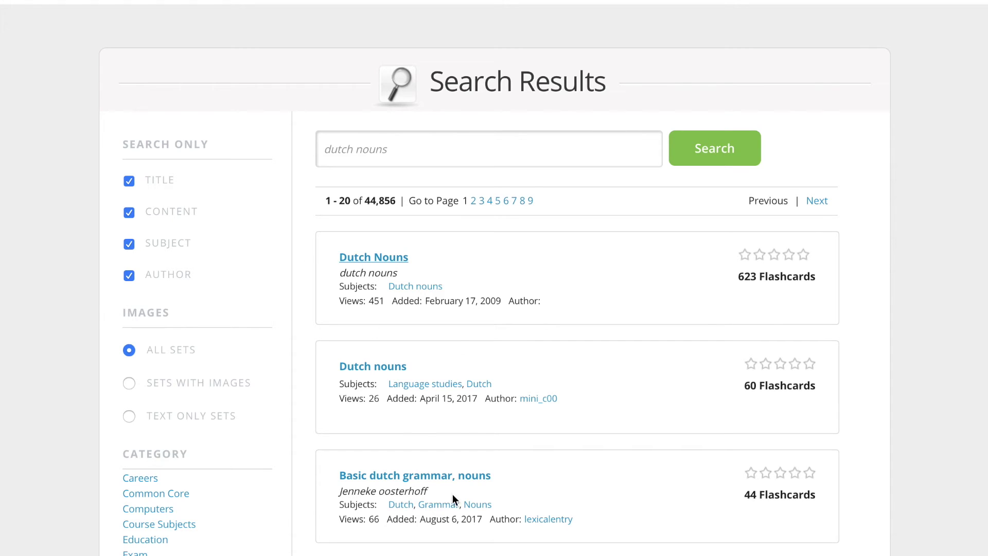
left_click(765, 279)
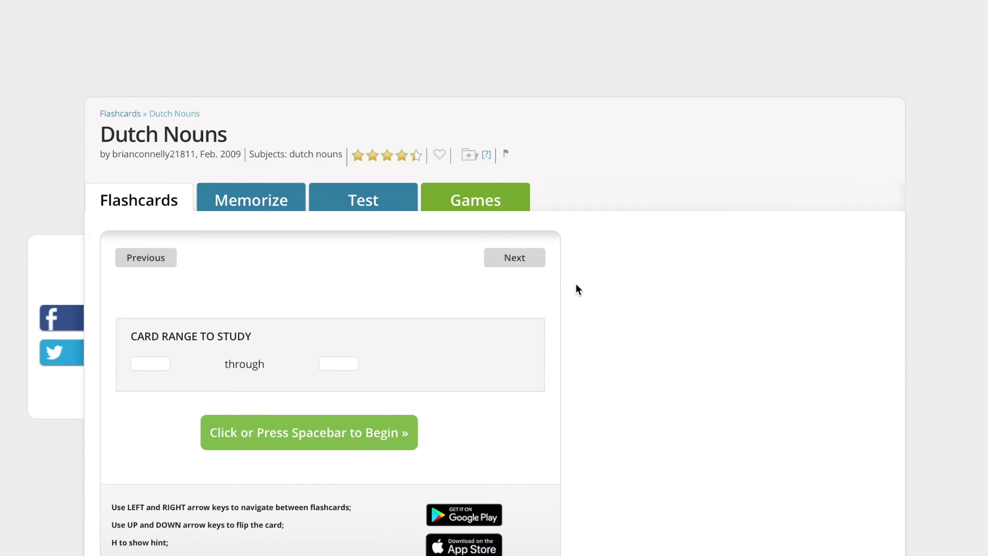
Look through the set's list of cards and turn on the audio for the "(het) percentage" card.
scroll(576, 289, "down", 3)
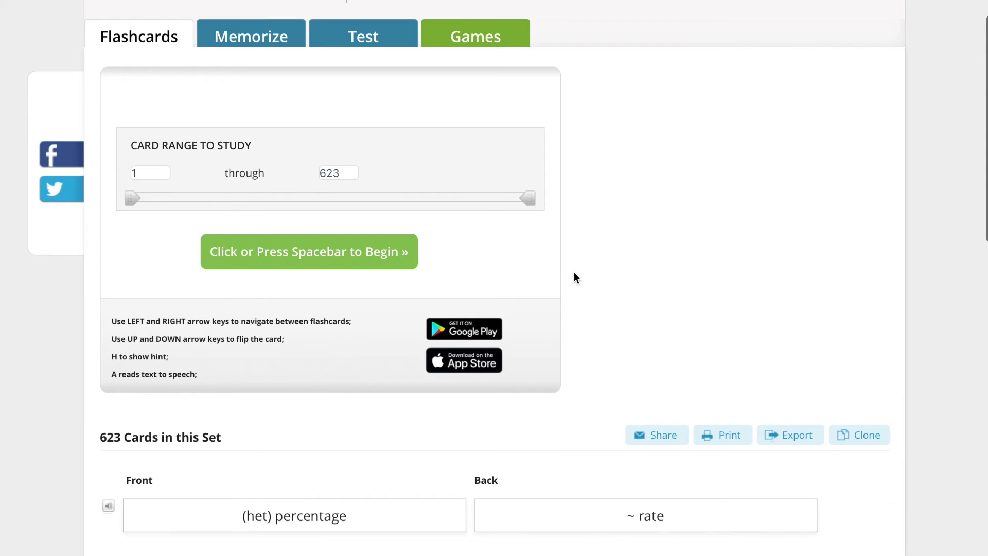
scroll(575, 273, "down", 2)
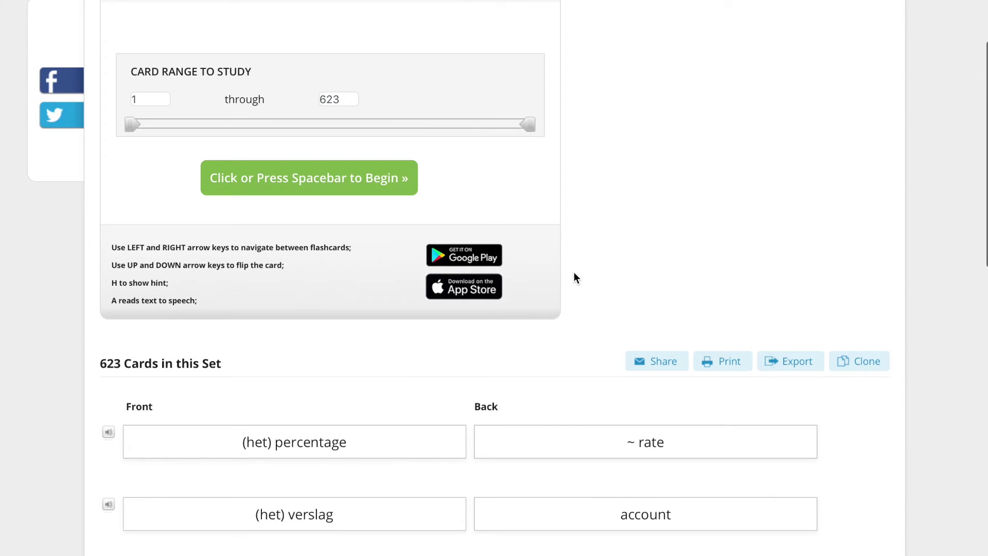
scroll(574, 273, "down", 2)
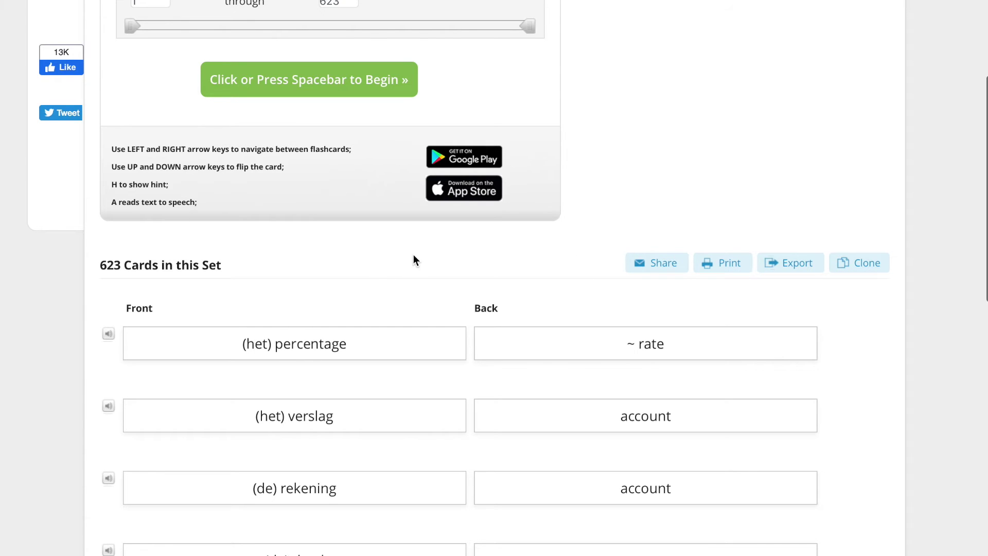
scroll(416, 260, "down", 1)
scroll(414, 257, "down", 3)
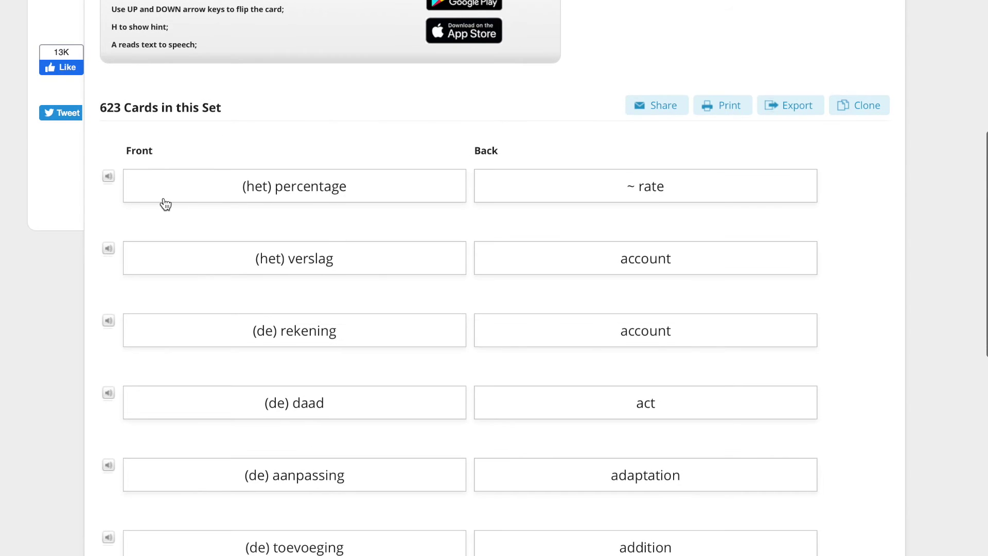
scroll(161, 200, "up", 1)
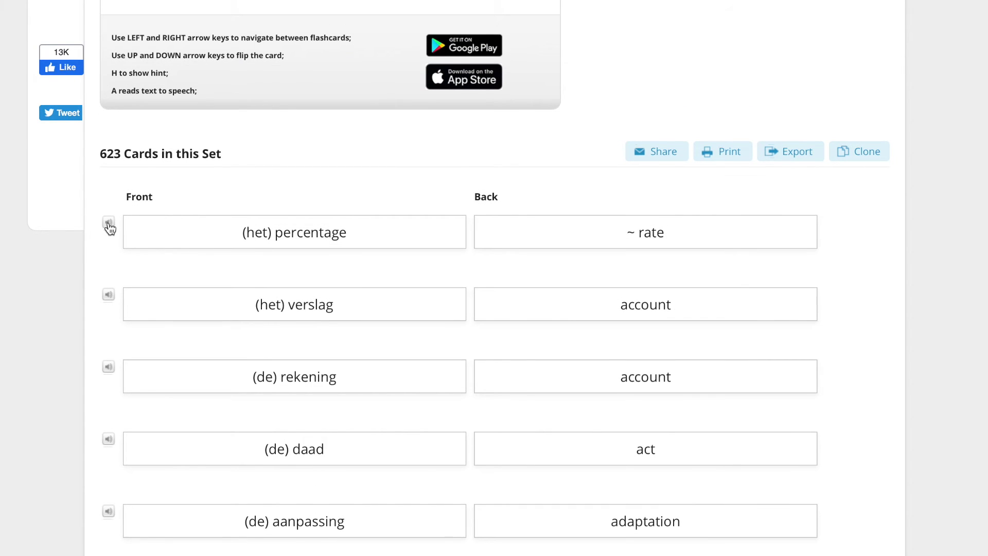
left_click(109, 225)
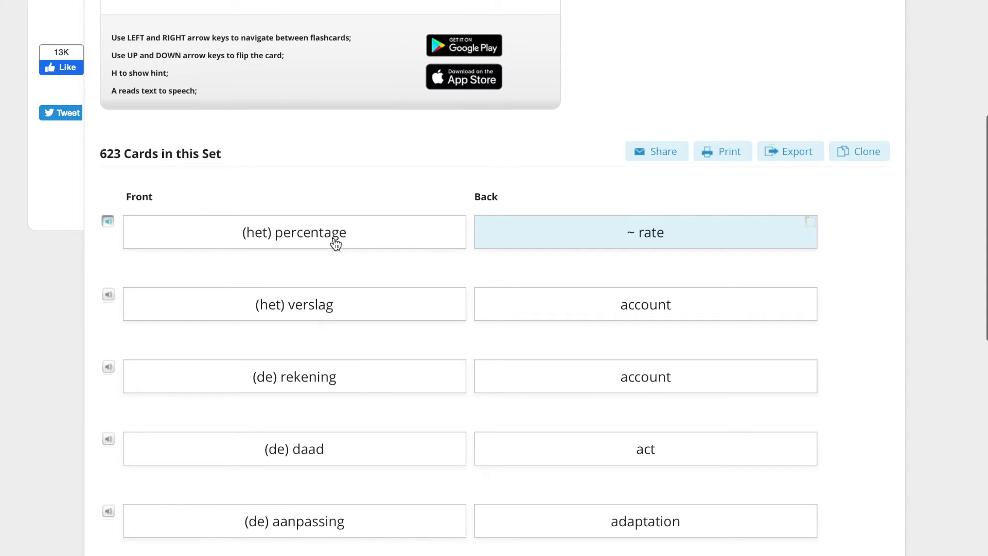
Begin studying cards 1 through 623 and flip the first card to its front and again to its back.
scroll(335, 243, "up", 7)
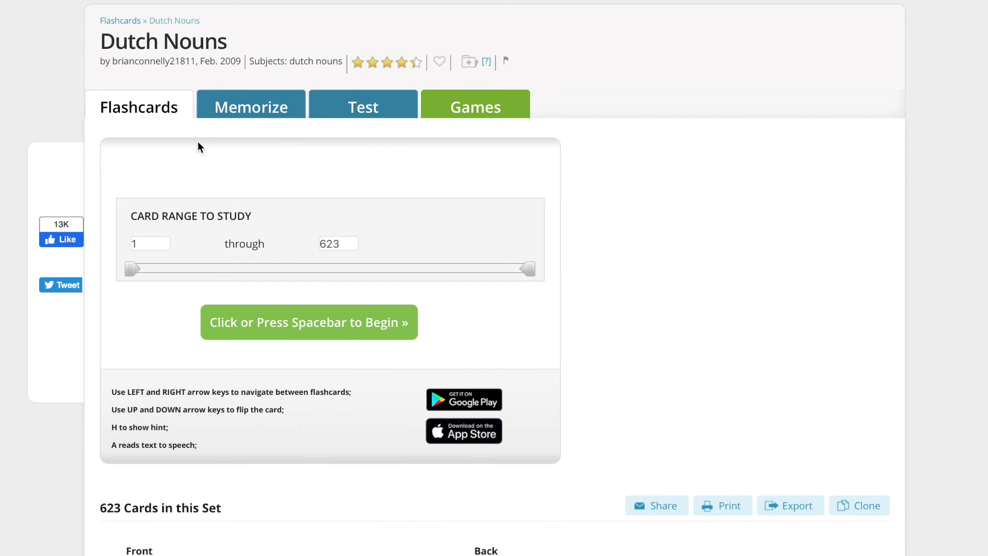
scroll(335, 264, "down", 8)
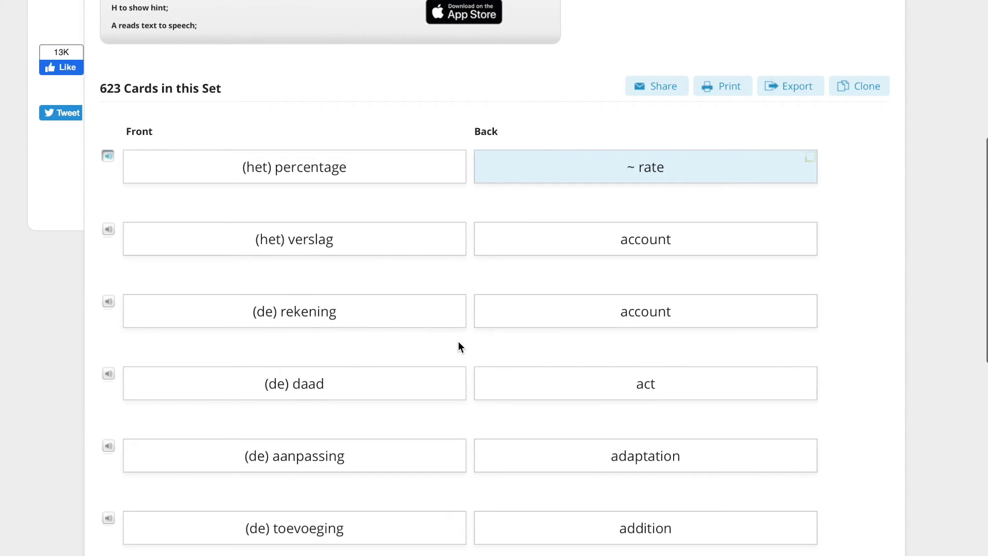
scroll(459, 345, "up", 8)
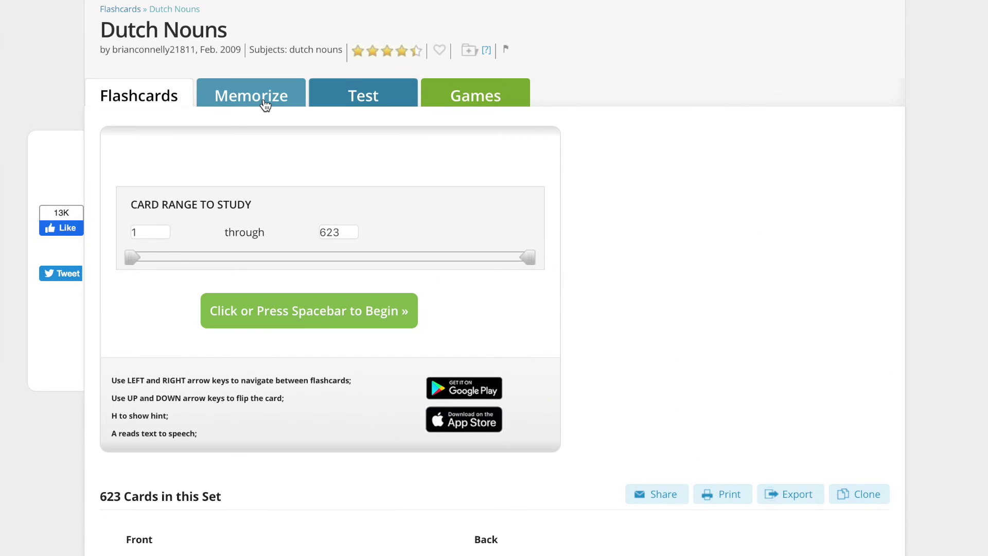
left_click(300, 313)
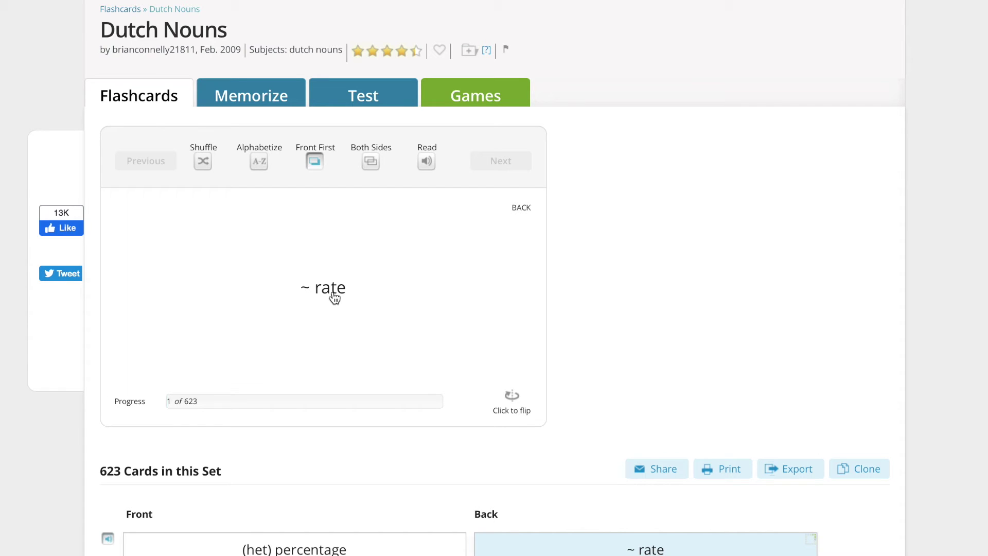
left_click(517, 409)
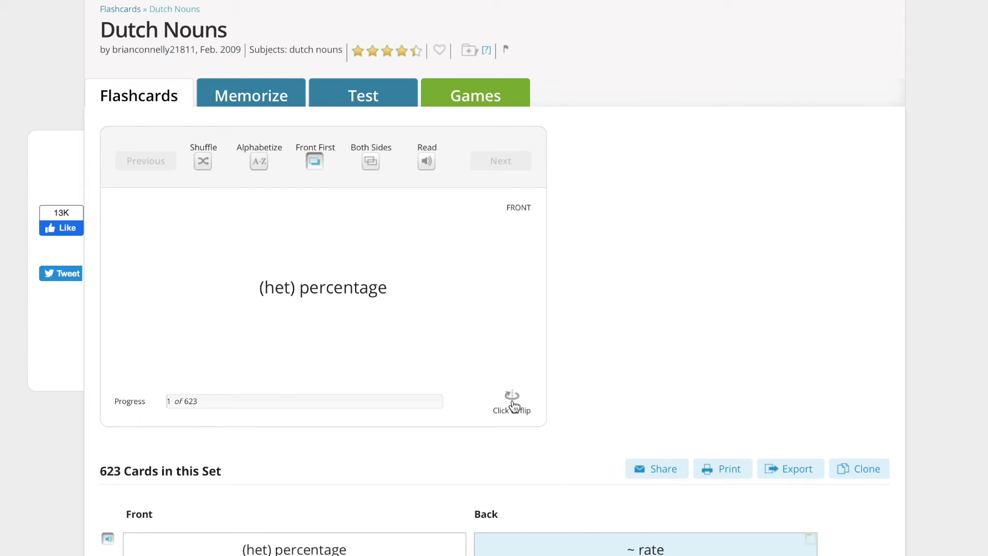
left_click(514, 406)
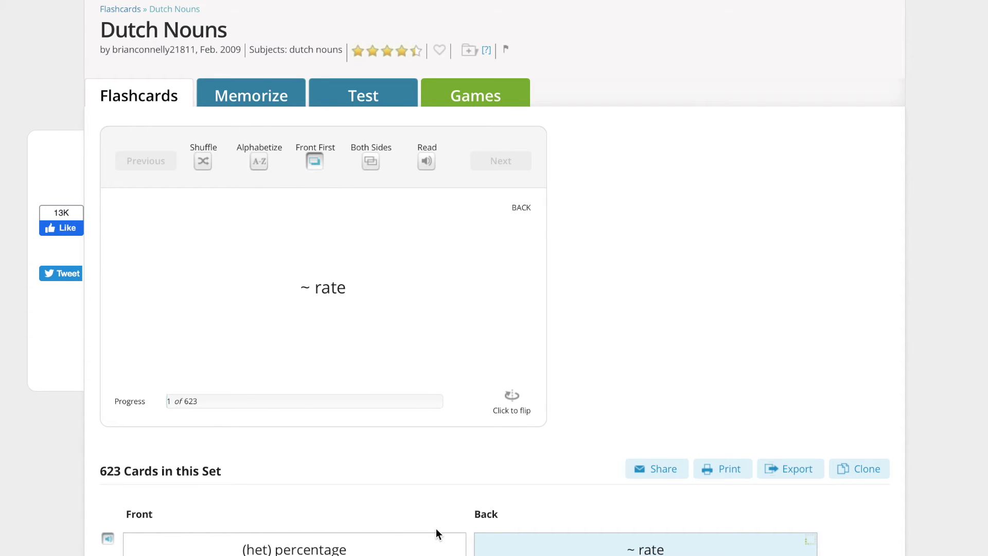
Toggle the Front First setting while flipping the first card, and display both sides of the card together.
left_click(315, 164)
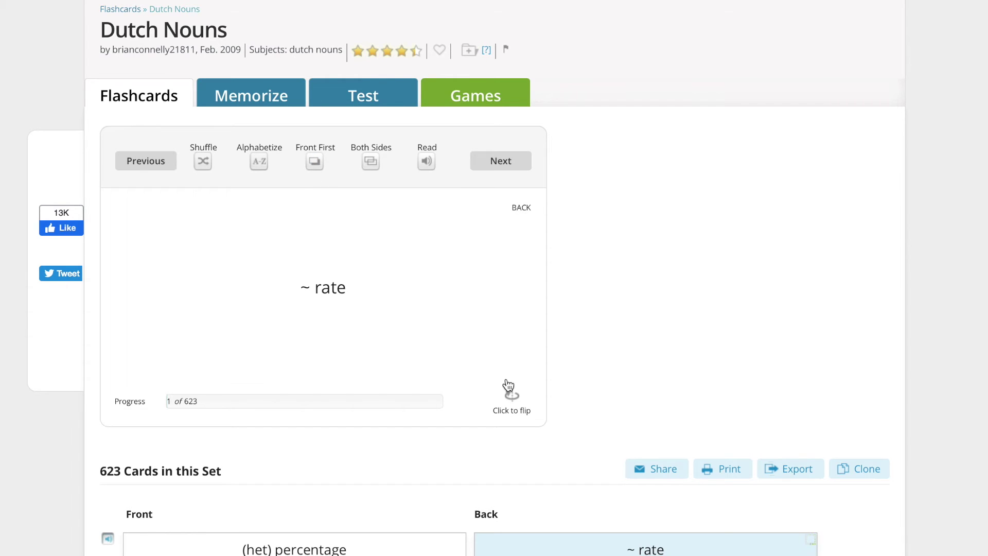
left_click(512, 396)
left_click(513, 397)
left_click(317, 163)
left_click(317, 165)
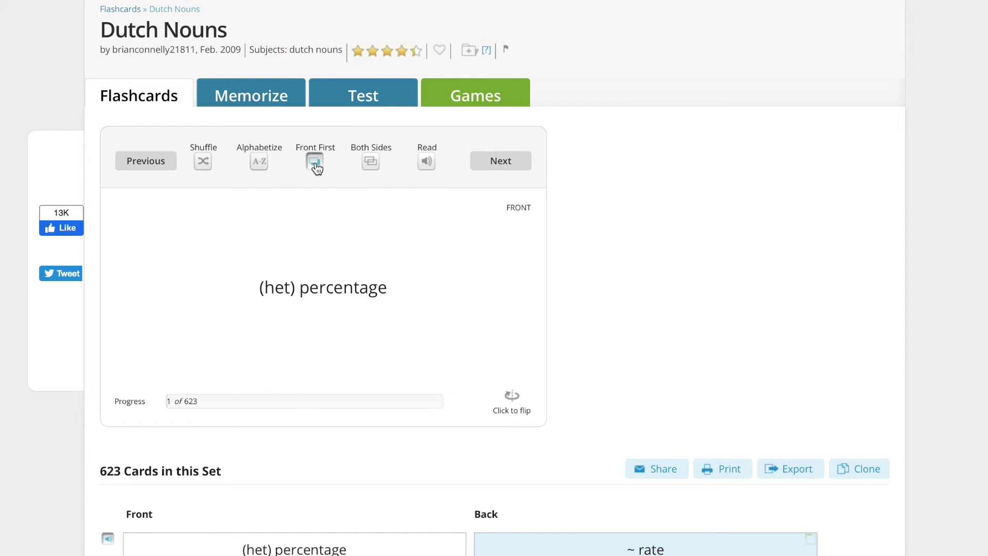
left_click(369, 165)
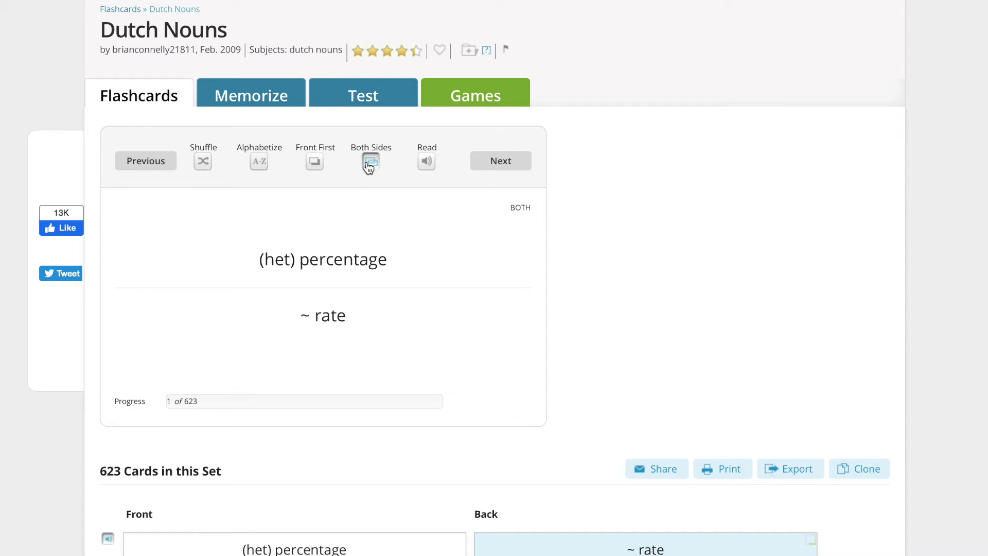
Turn off the Both Sides display so only the back of the card shows, and shuffle the cards.
left_click(369, 165)
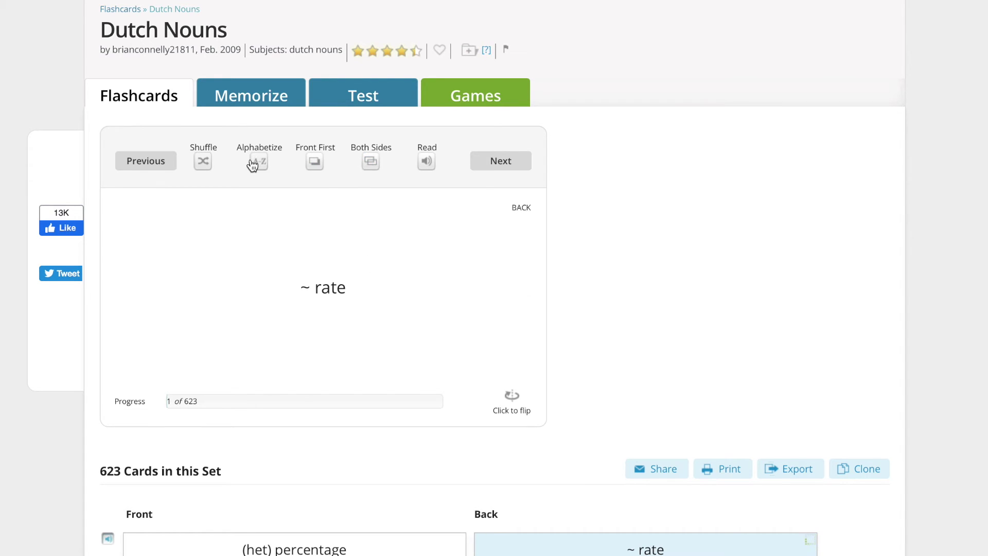
left_click(206, 163)
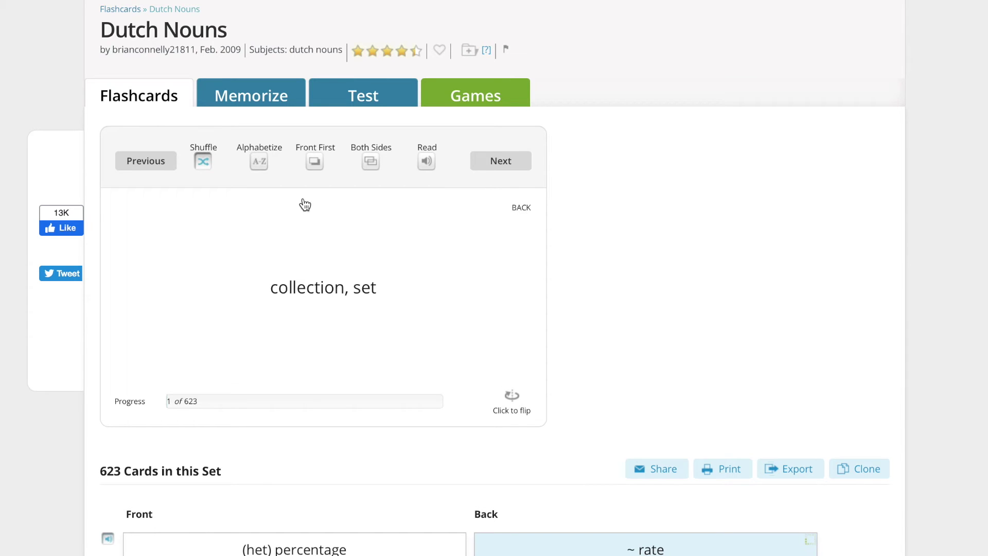
Have the first shuffled card read aloud, flip it, and toggle the Read option for its other side.
left_click(428, 163)
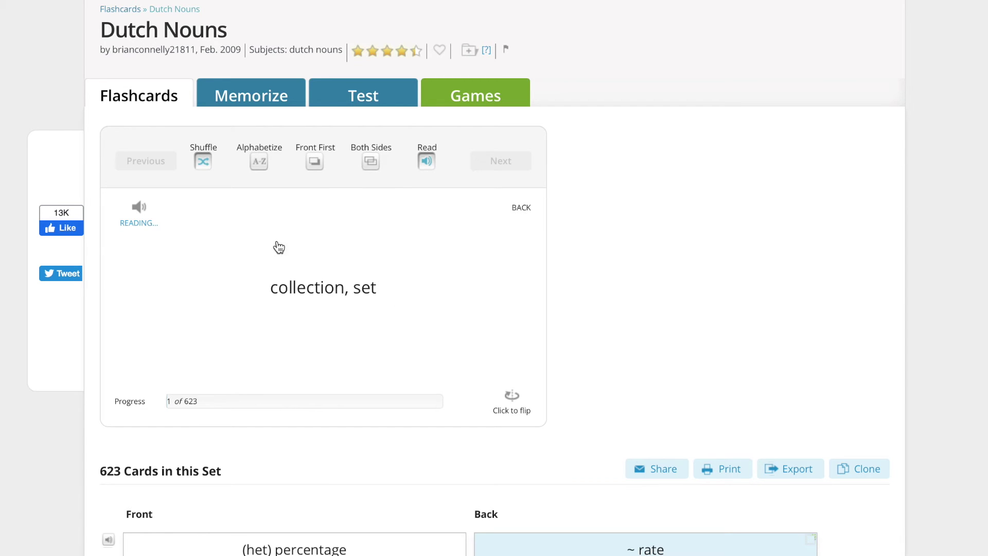
left_click(427, 163)
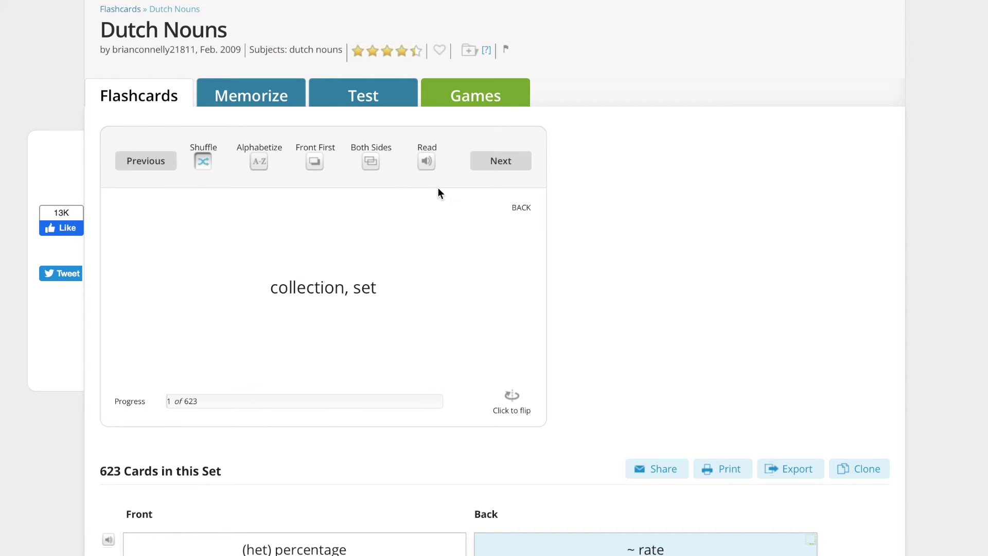
left_click(511, 397)
left_click(426, 162)
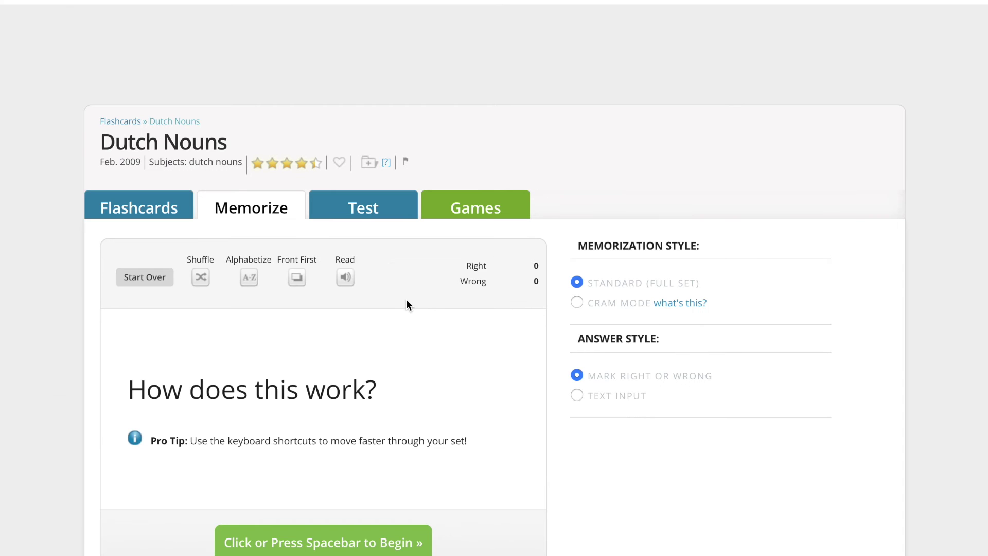
Turn on Front First in Memorize mode and begin a standard full-set session.
scroll(406, 305, "down", 2)
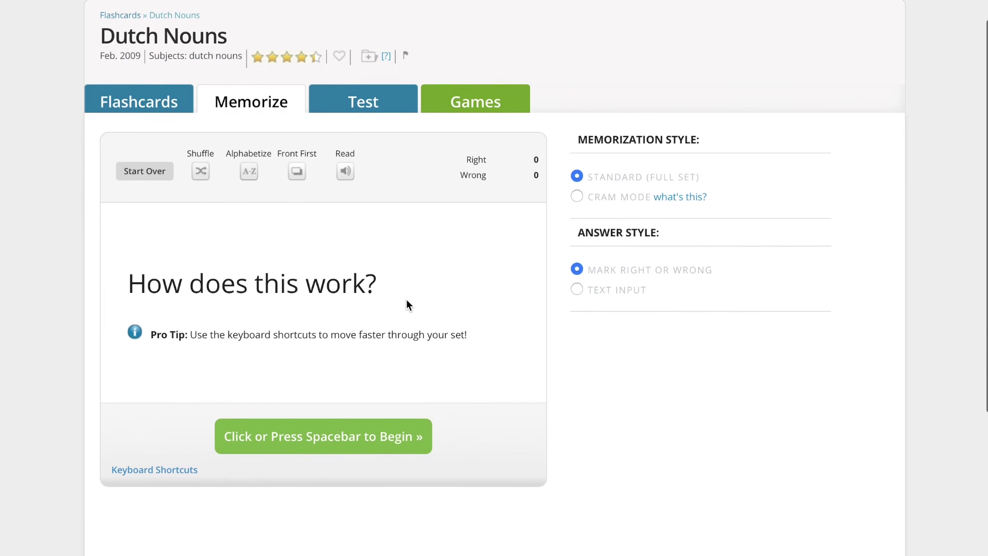
scroll(406, 305, "up", 1)
left_click(165, 190)
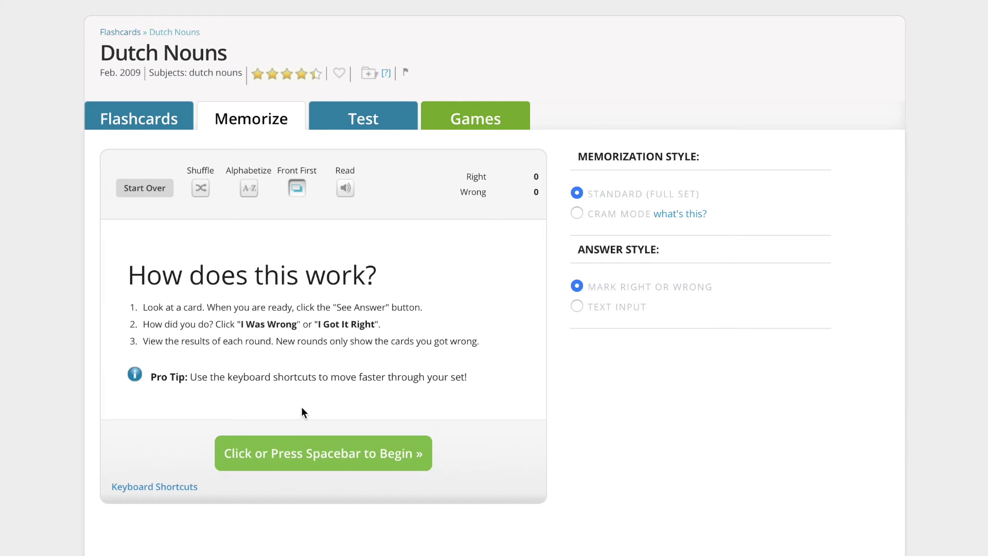
left_click(321, 458)
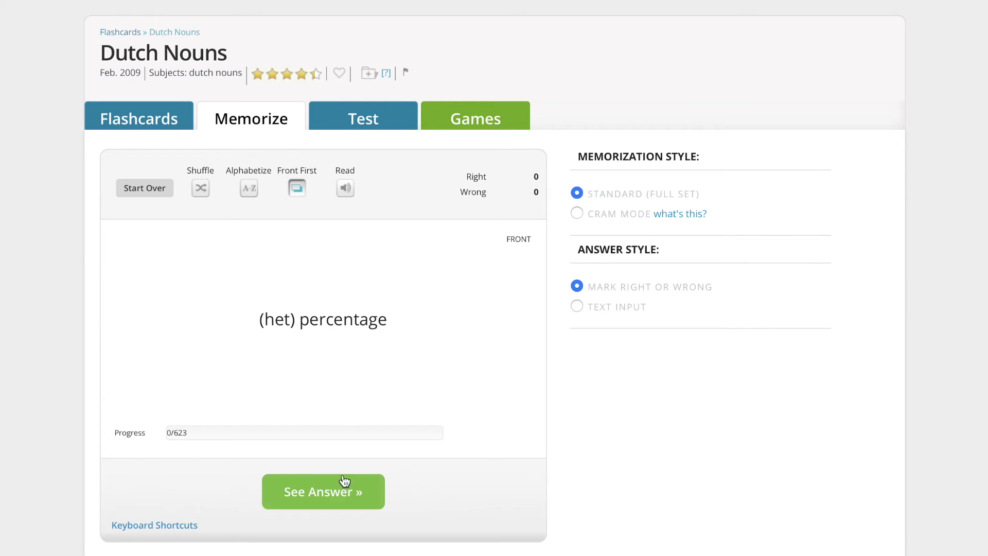
Reveal the answers to the first three cards, marking the first one wrong and the next two right.
left_click(337, 500)
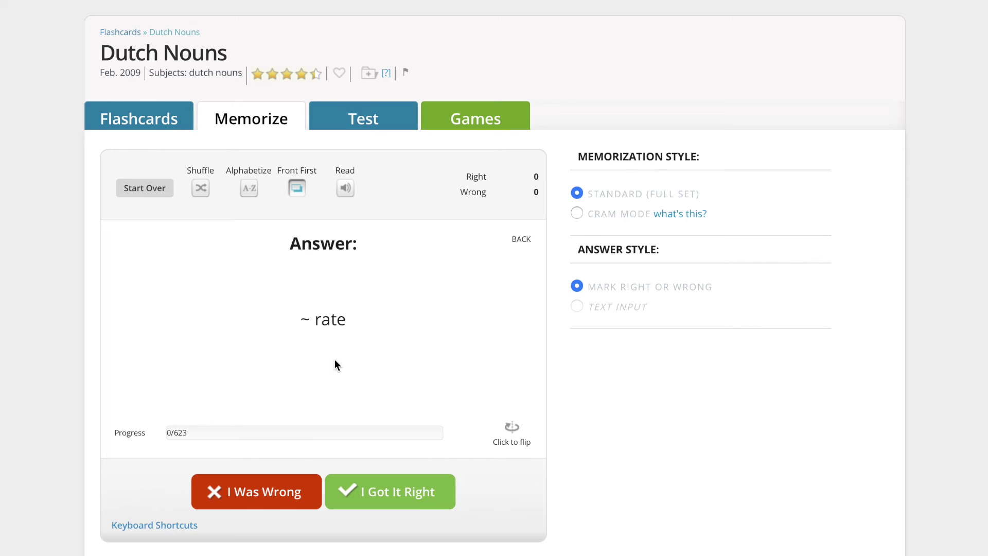
left_click(280, 495)
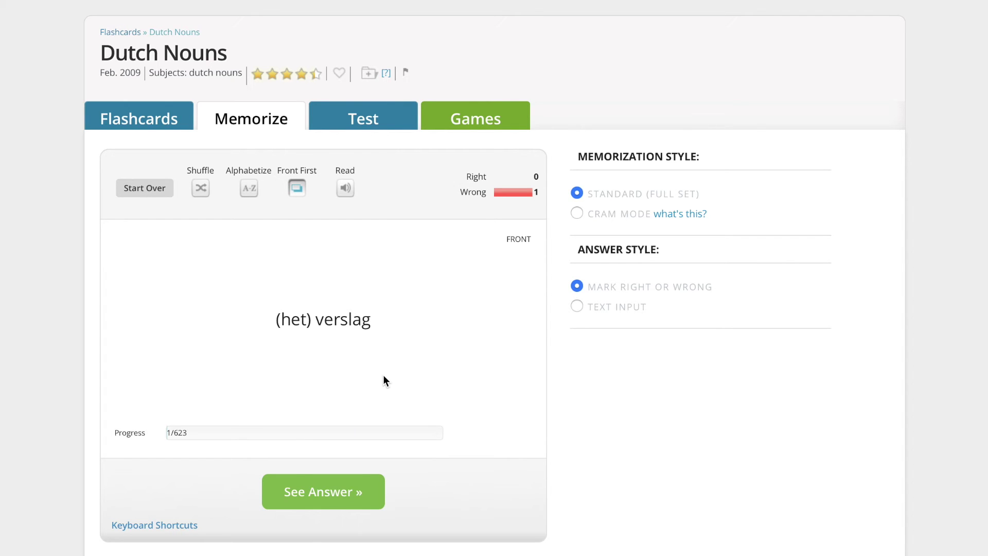
left_click(335, 495)
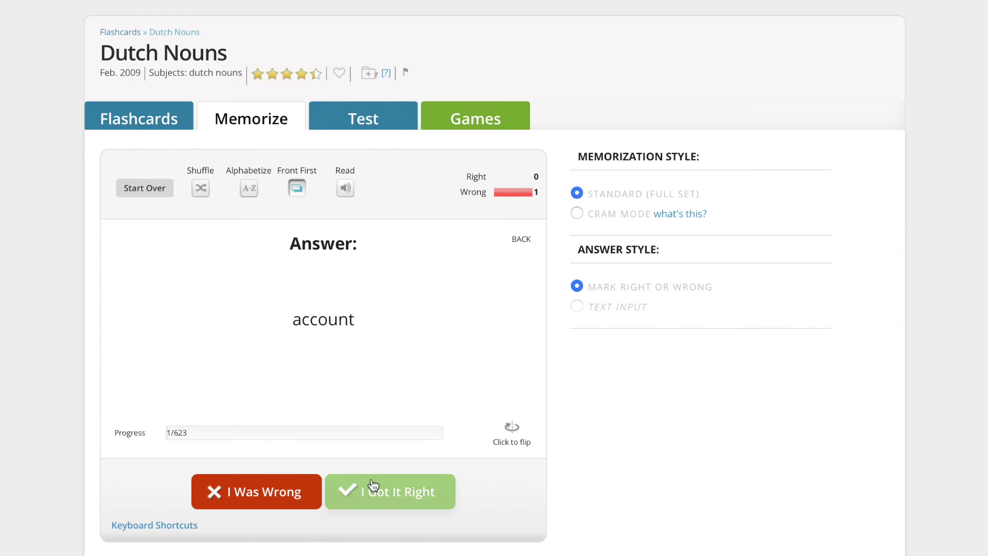
left_click(401, 494)
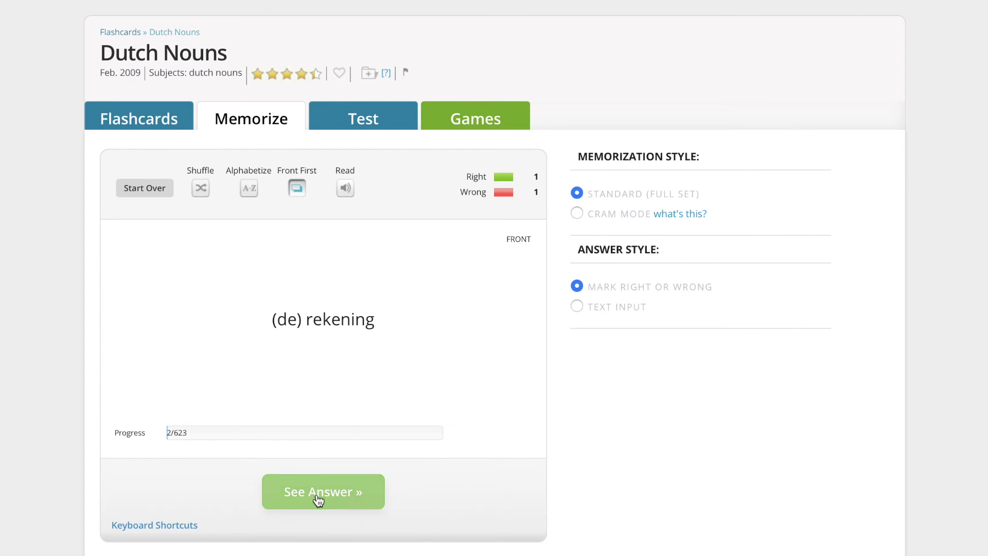
left_click(315, 497)
left_click(397, 496)
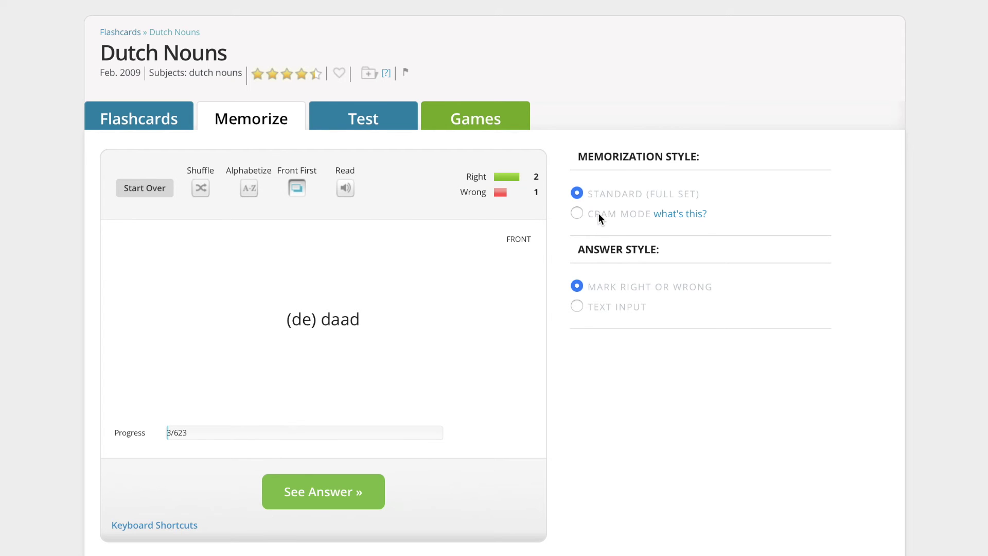
Switch the memorization style to Cram Mode and begin the cram session.
left_click(577, 214)
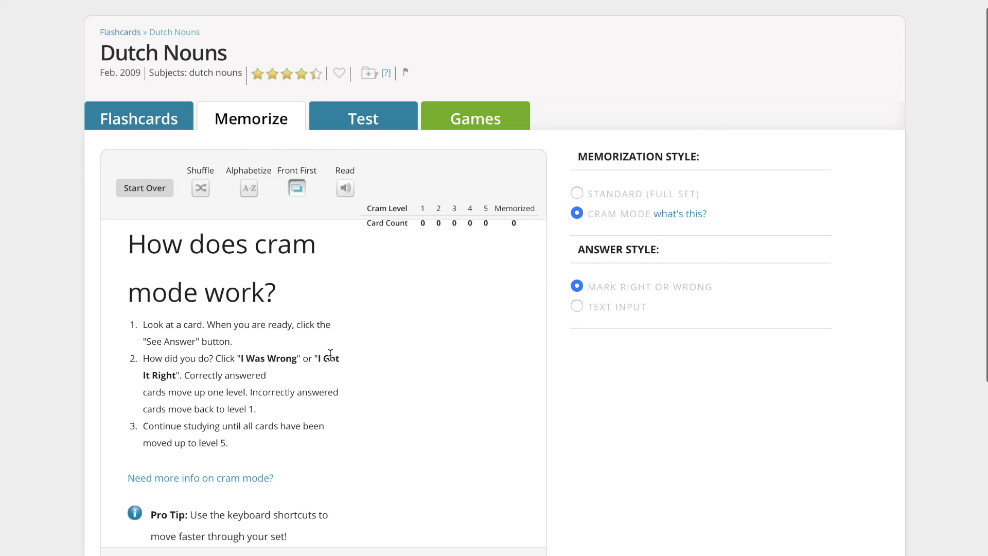
scroll(330, 354, "down", 1)
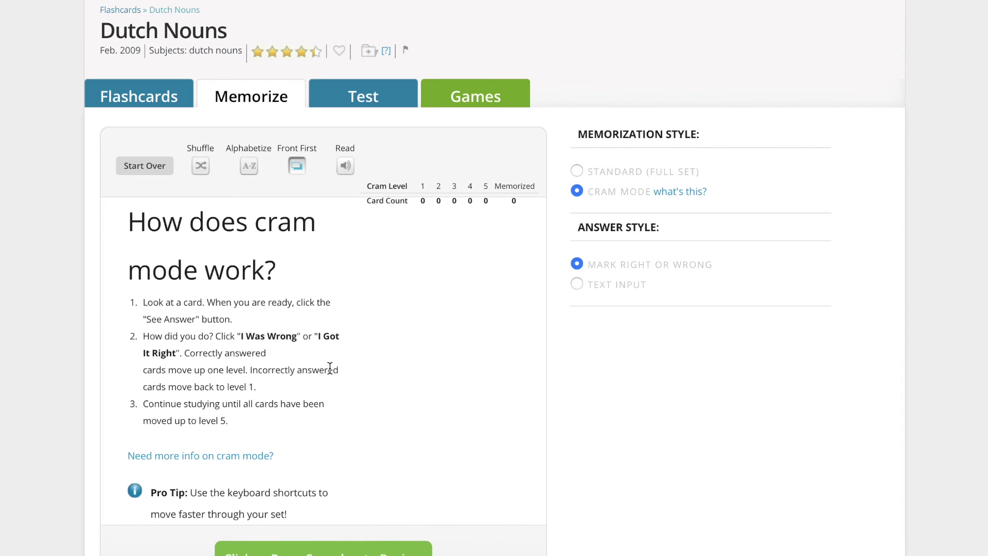
scroll(334, 353, "down", 1)
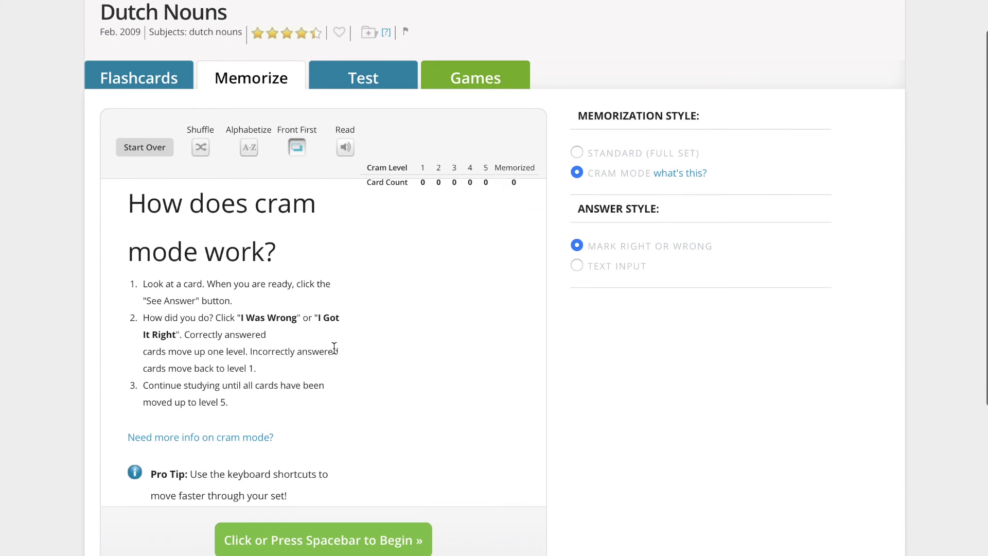
left_click(332, 548)
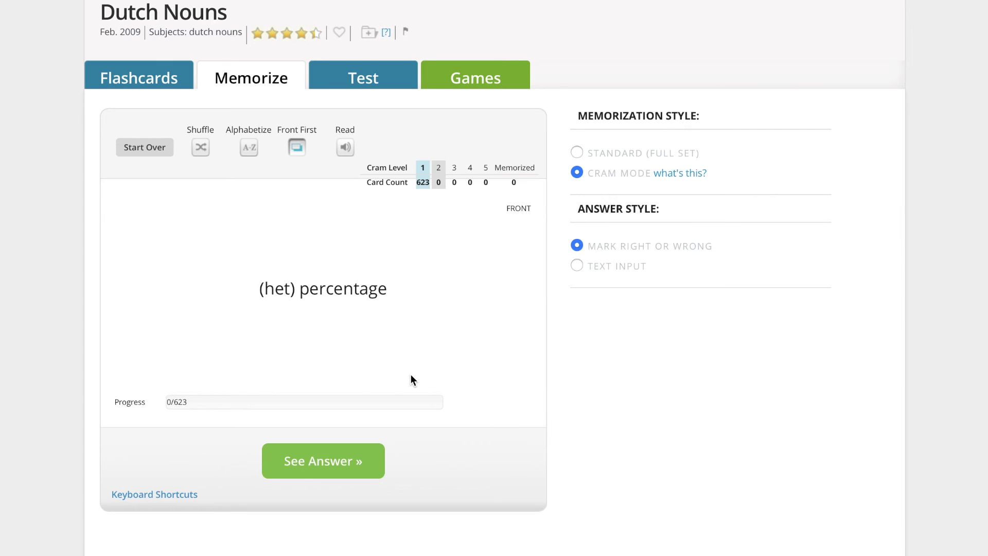
Open the set's test and match question 1, "knot", with letter D.
left_click(365, 84)
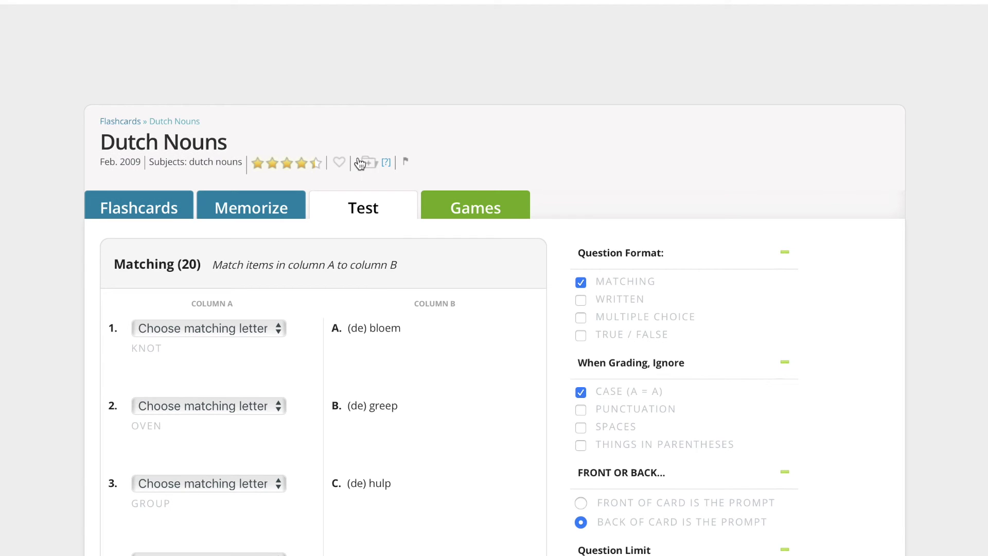
double_click(128, 162)
scroll(404, 338, "down", 3)
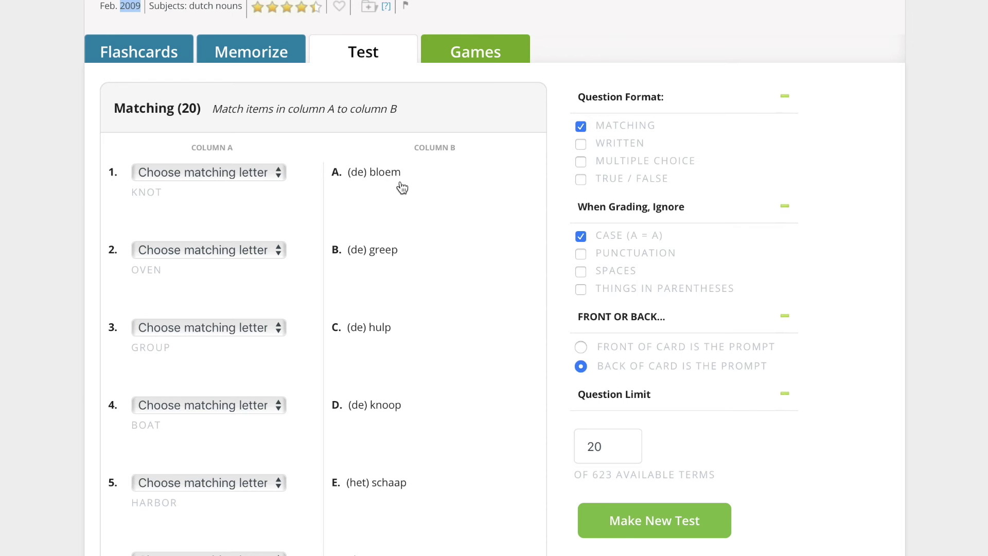
scroll(408, 411, "down", 1)
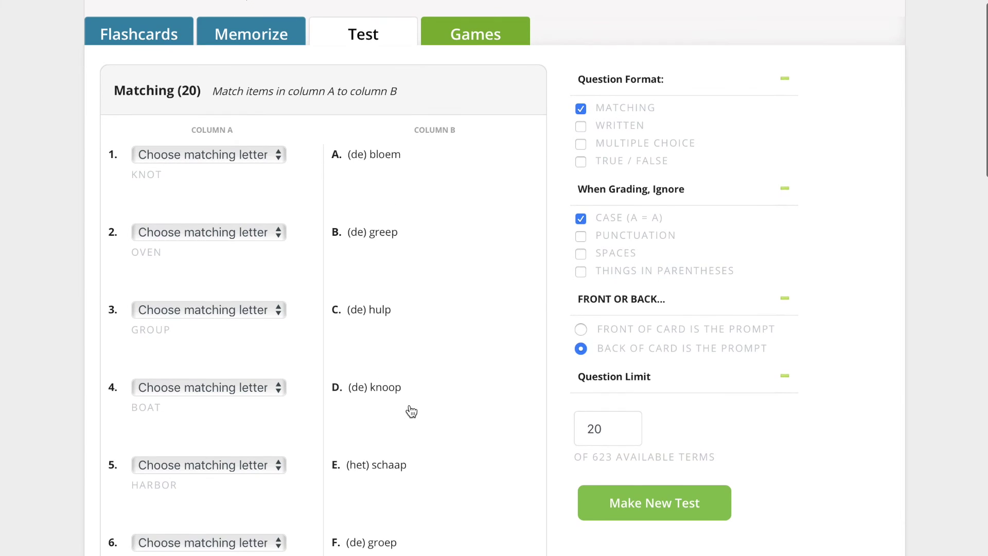
scroll(393, 529, "up", 1)
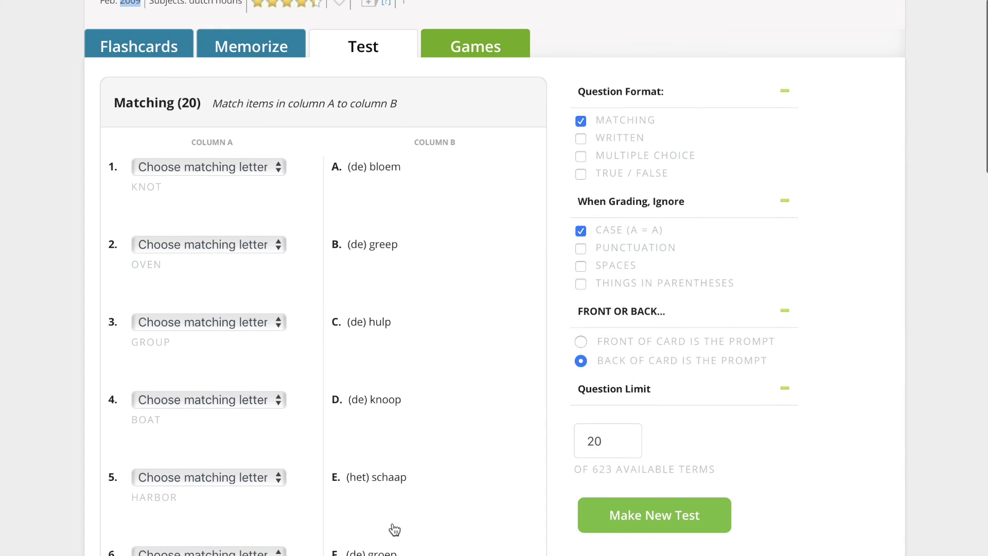
left_click(263, 168)
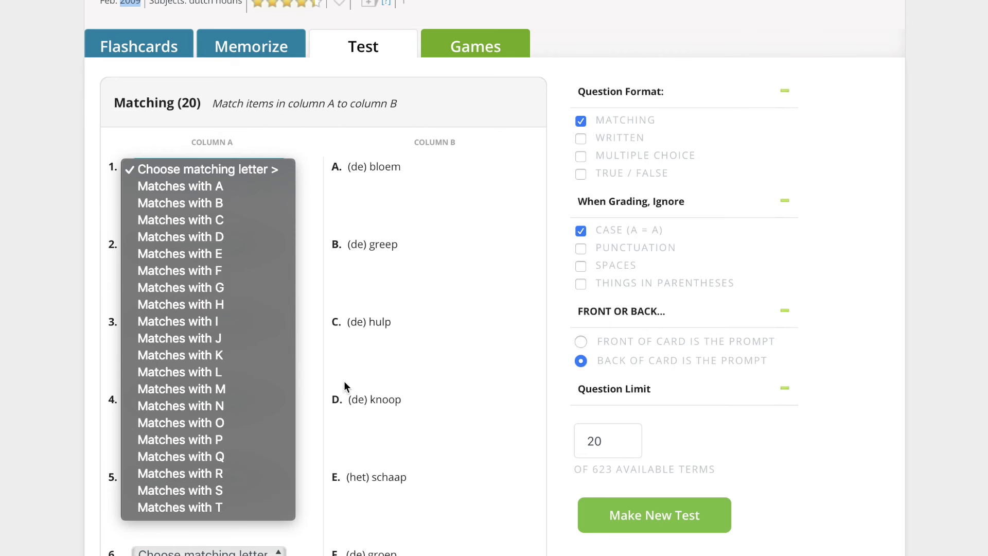
left_click(230, 241)
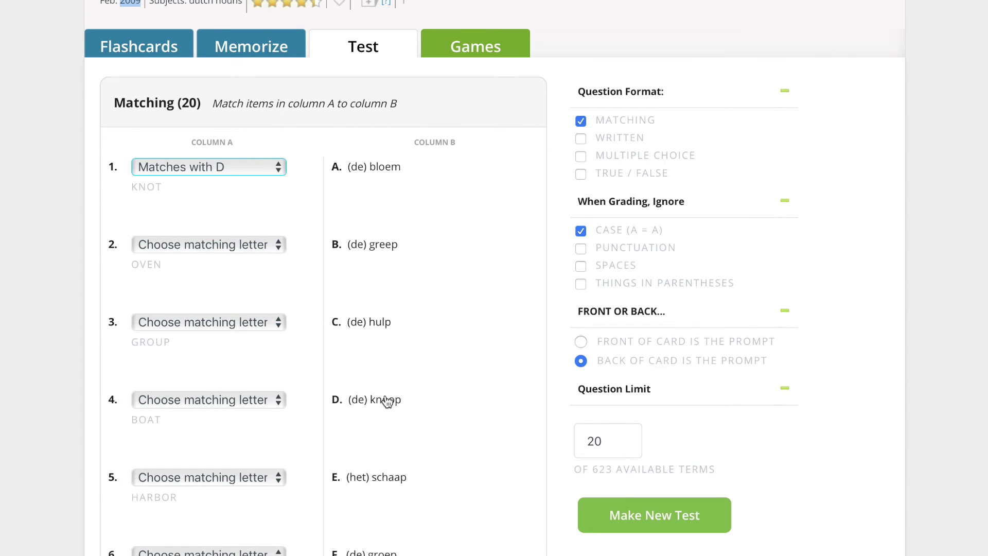
Submit the matching test for its answers and review the graded questions.
scroll(433, 364, "down", 6)
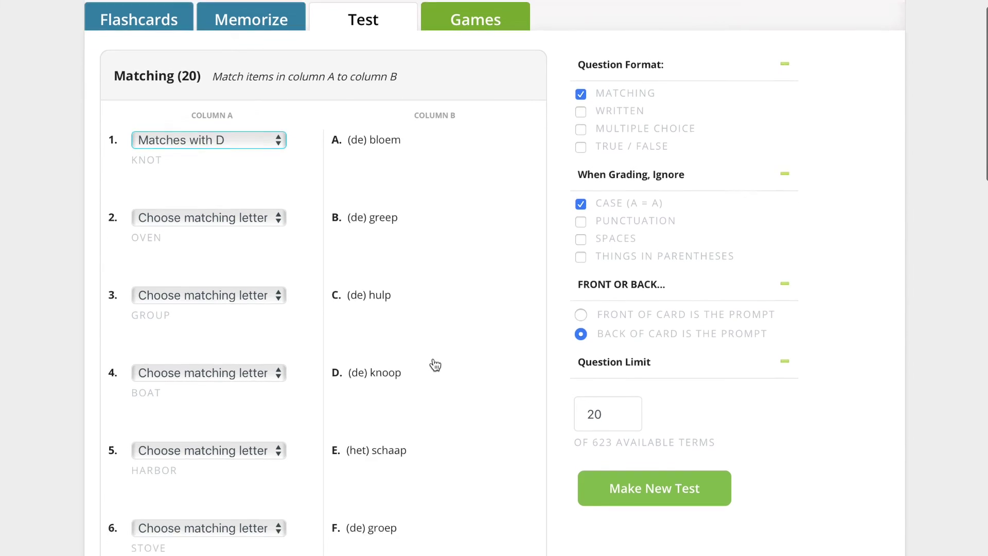
scroll(435, 365, "down", 15)
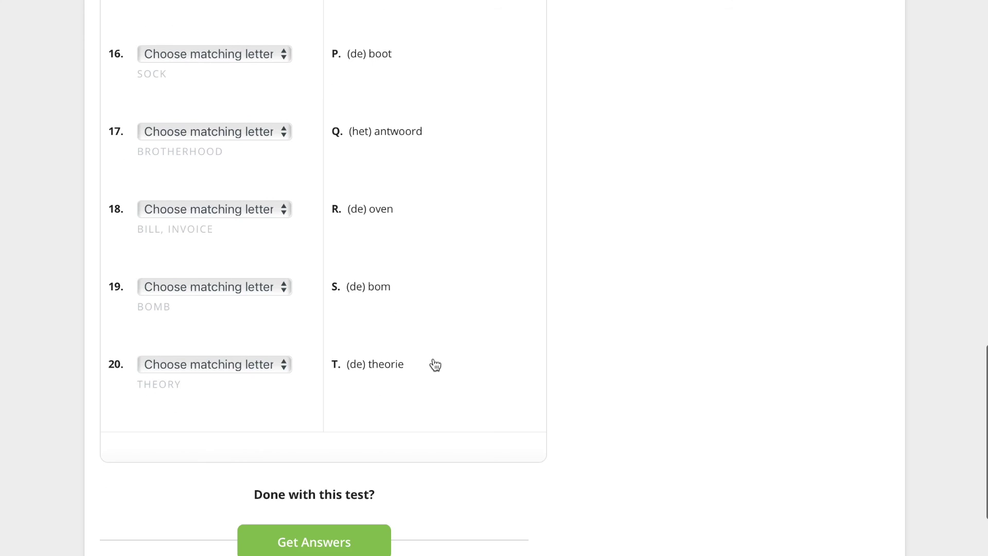
left_click(327, 545)
scroll(397, 453, "down", 4)
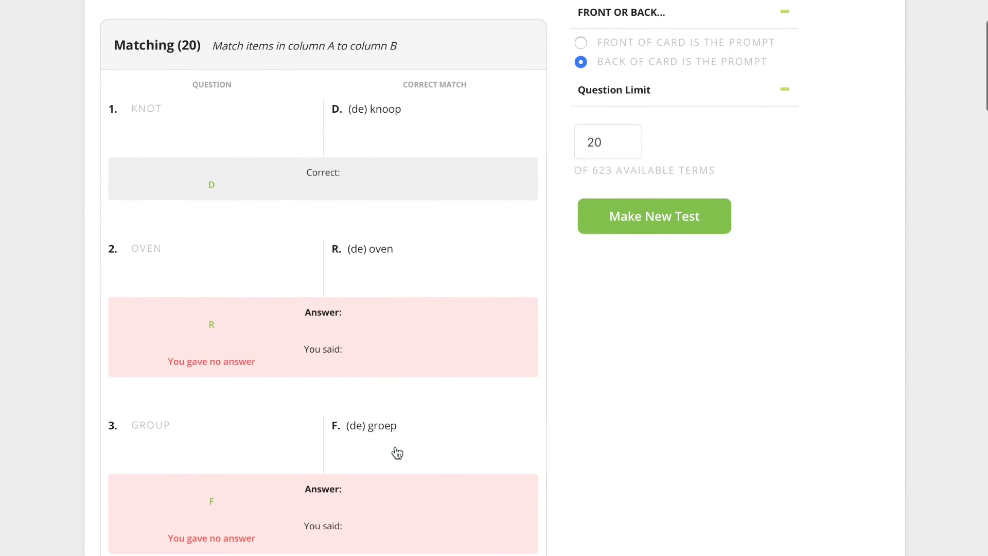
scroll(397, 447, "up", 1)
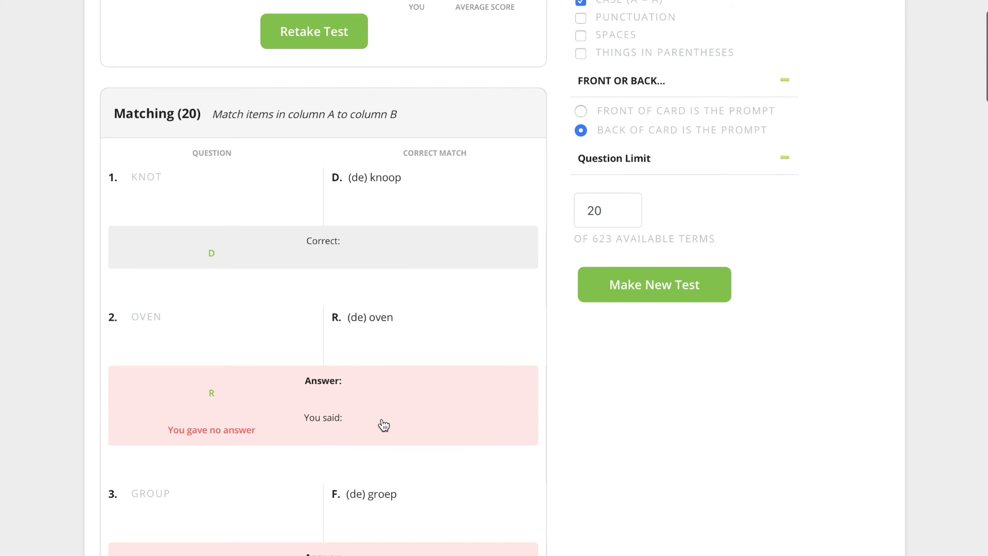
scroll(384, 425, "up", 1)
Make a new test with only written questions and answer "nieuws" for "news".
scroll(384, 426, "up", 3)
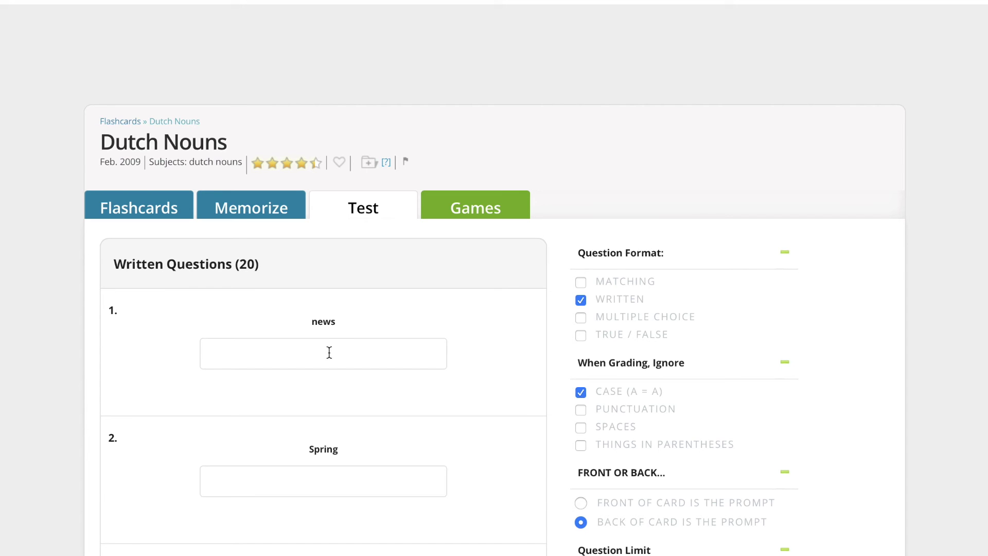
left_click(327, 351)
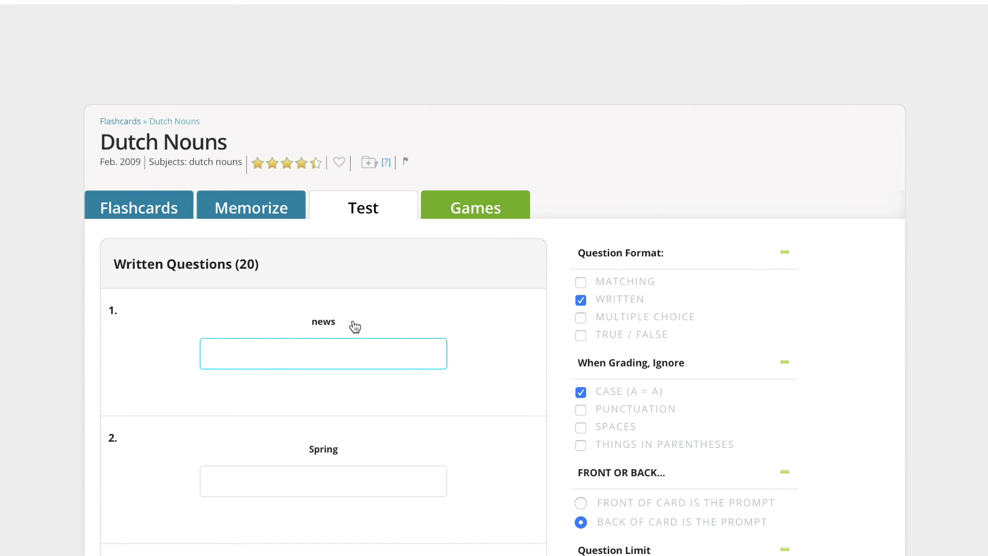
scroll(354, 326, "down", 1)
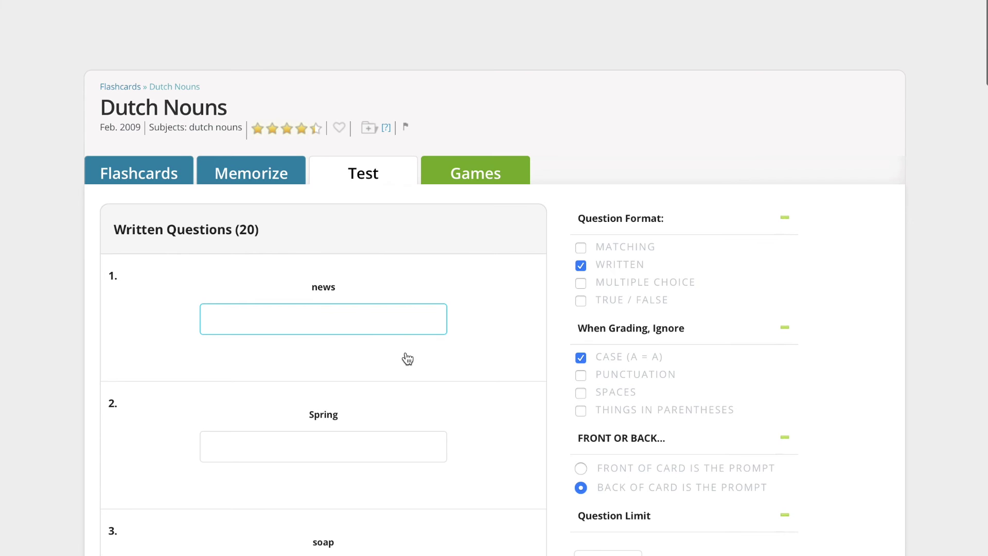
type("nieuws")
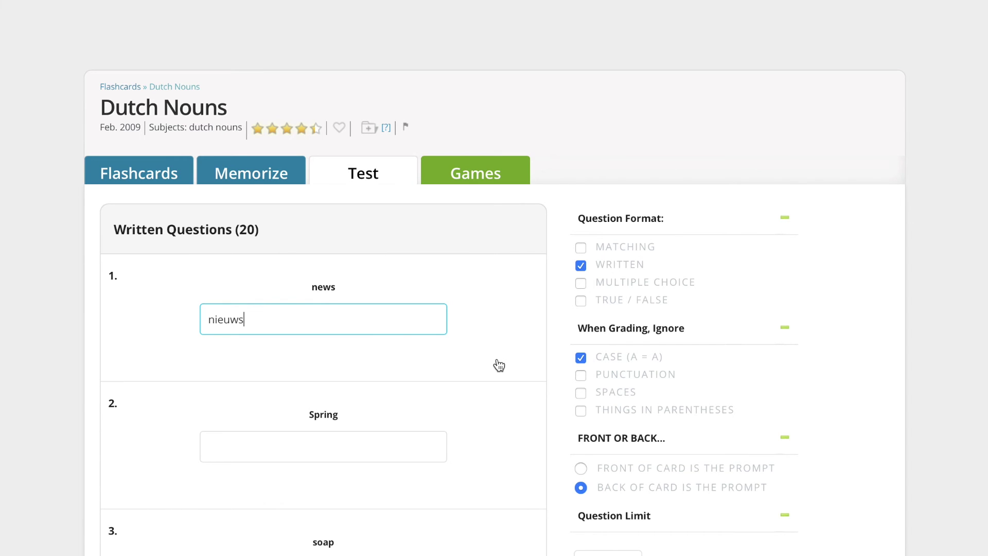
Set grading to ignore things in parentheses and look through the remaining written questions.
scroll(458, 350, "down", 1)
scroll(458, 350, "down", 2)
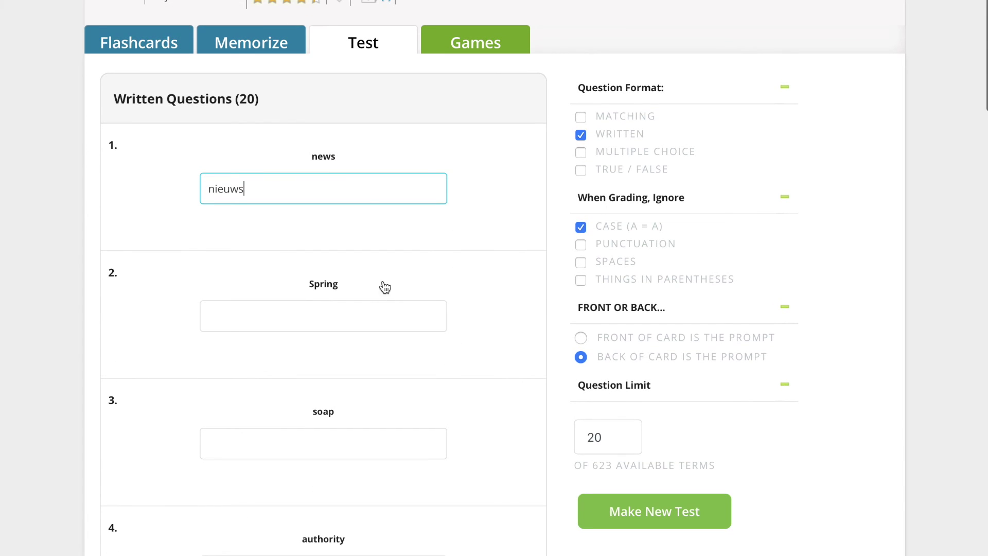
left_click(207, 189)
scroll(408, 233, "down", 1)
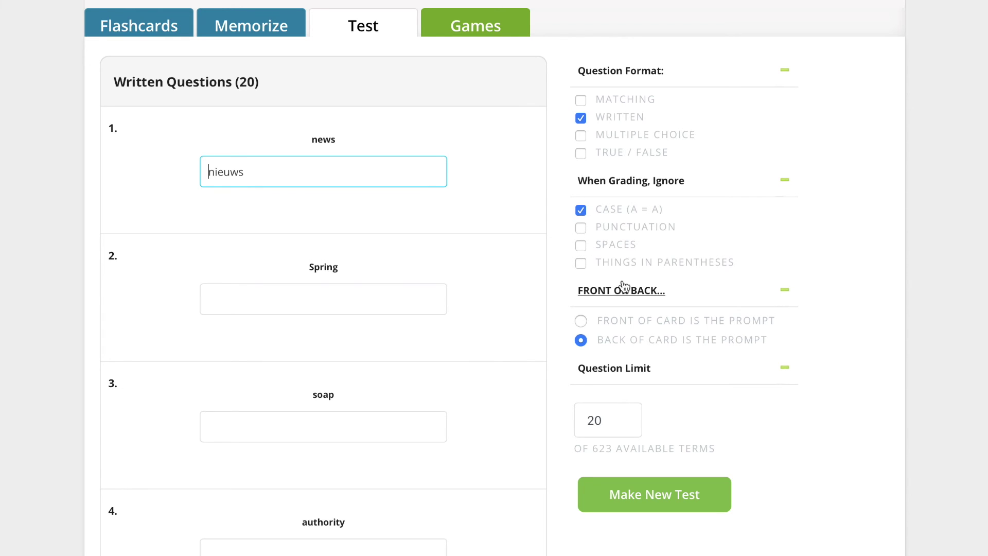
left_click(579, 265)
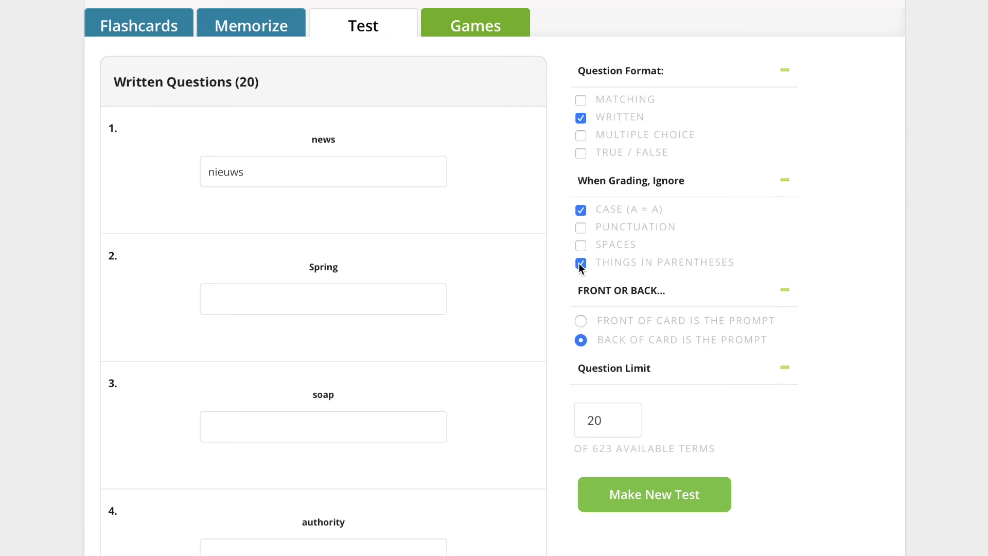
scroll(541, 267, "down", 6)
scroll(542, 269, "up", 4)
scroll(542, 268, "down", 15)
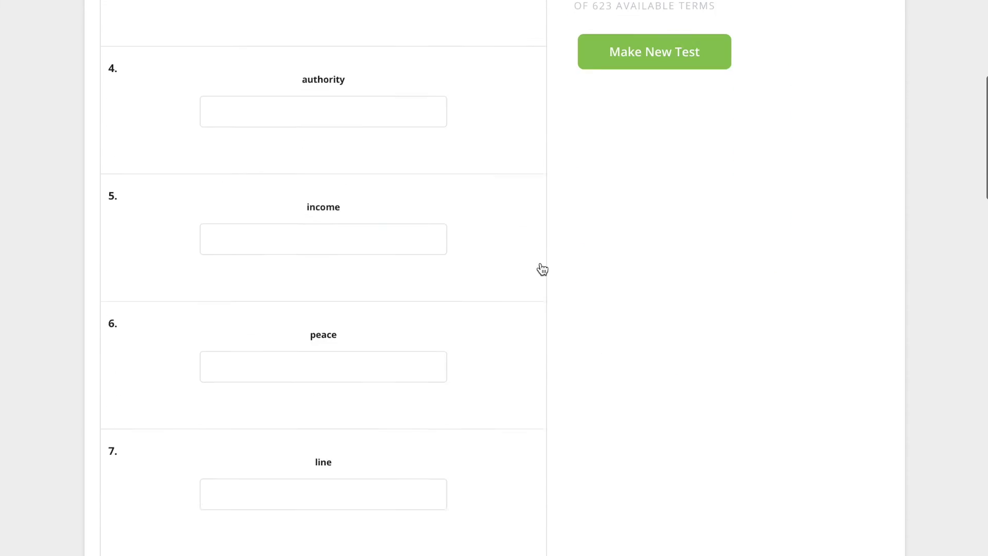
Submit the written test for its answers and review the graded questions.
scroll(542, 269, "down", 20)
left_click(307, 282)
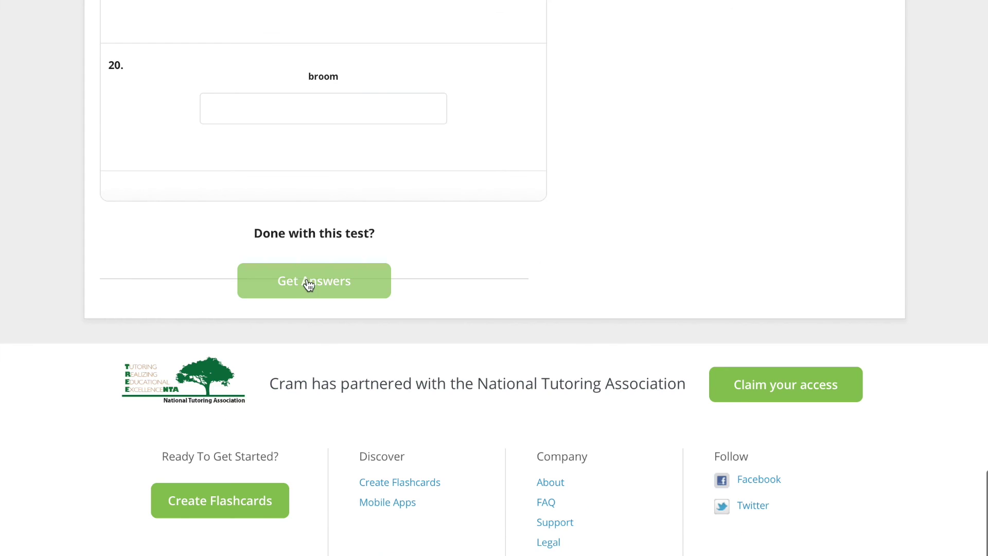
scroll(427, 265, "down", 1)
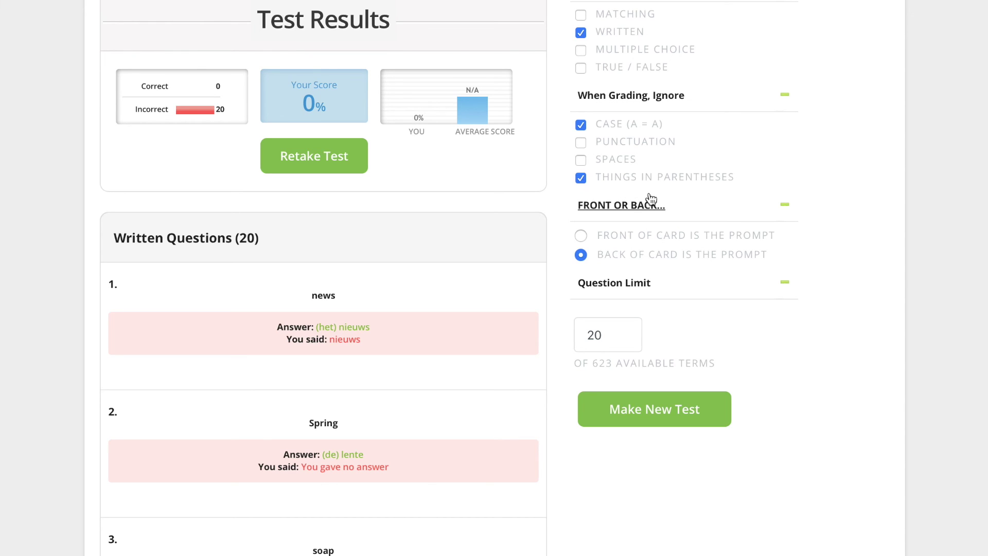
Make a new written test with the current grading options, and set the front of the card as the prompt.
left_click(667, 419)
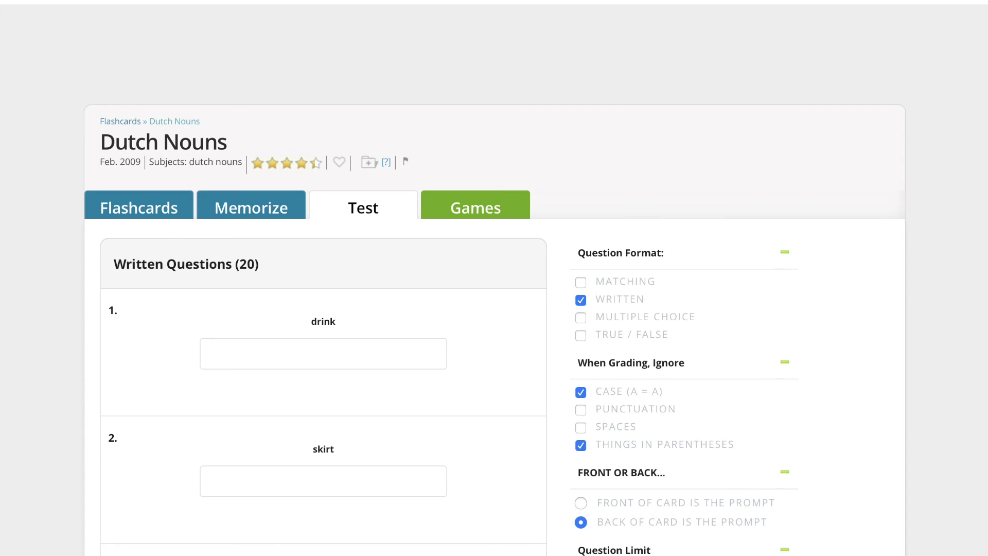
scroll(514, 337, "down", 3)
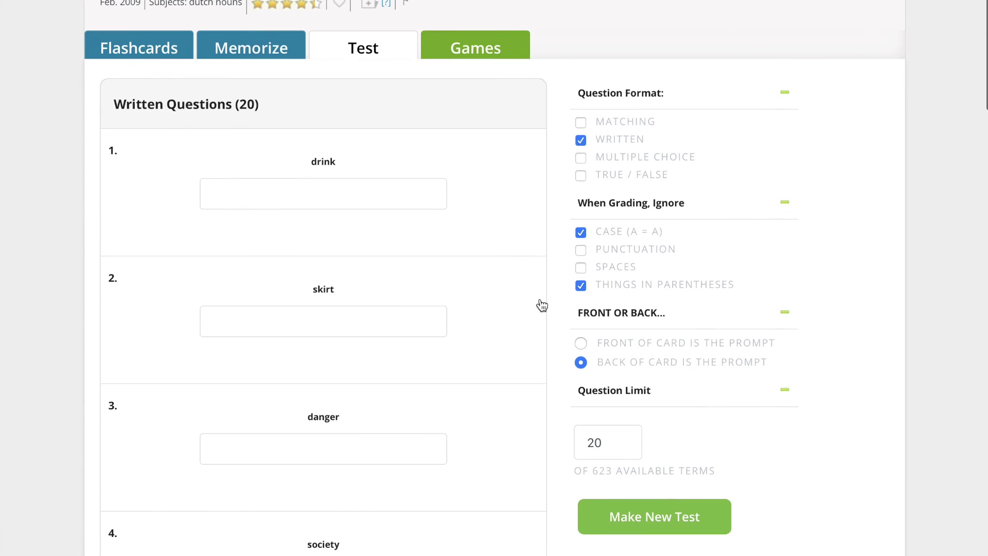
scroll(542, 305, "up", 1)
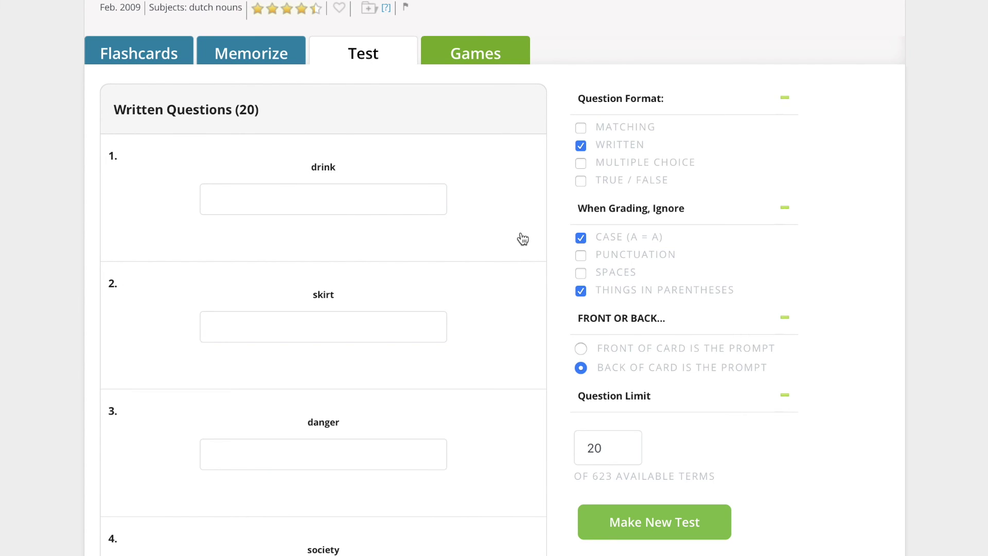
left_click(582, 351)
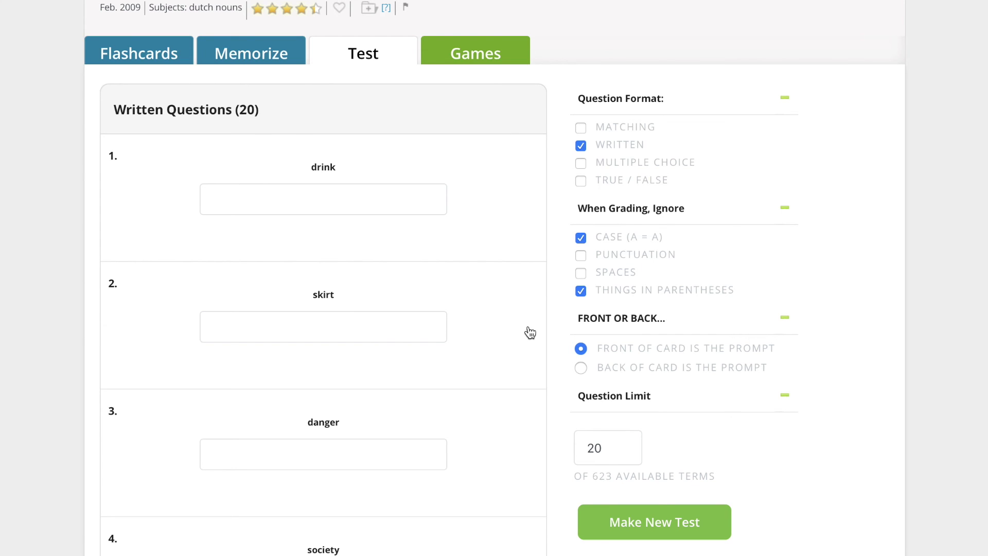
Open the set's games and start playing Jewels of Wisdom.
left_click(488, 61)
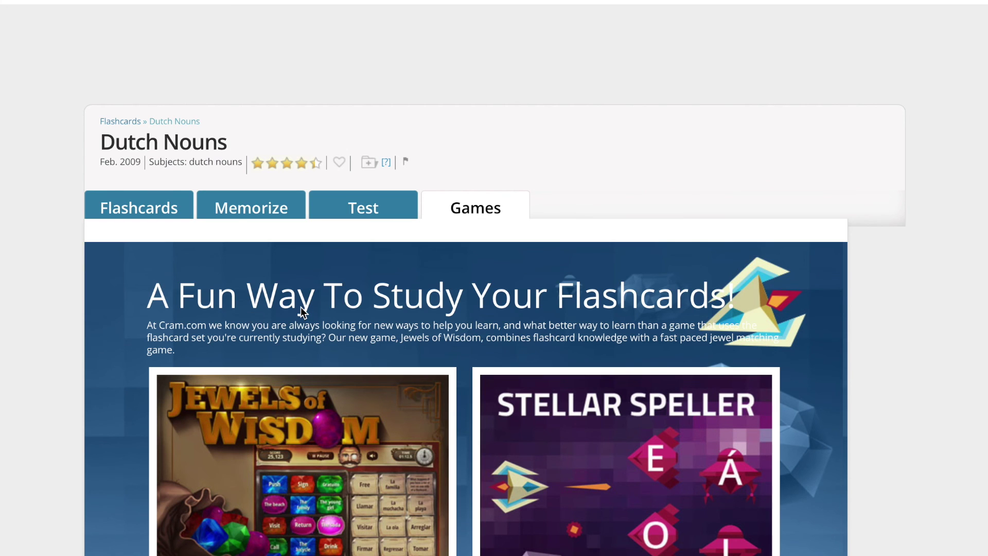
scroll(304, 311, "down", 2)
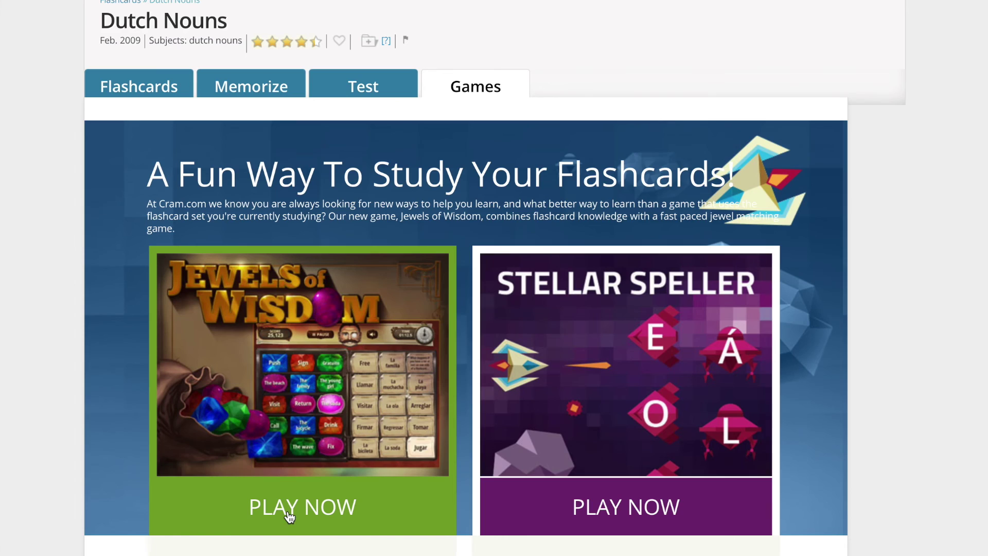
left_click(377, 463)
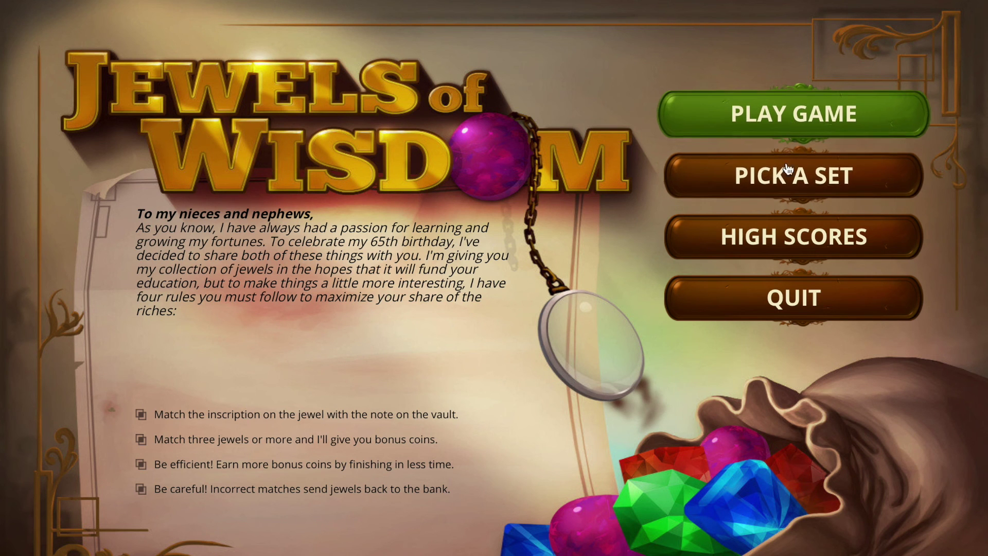
left_click(786, 138)
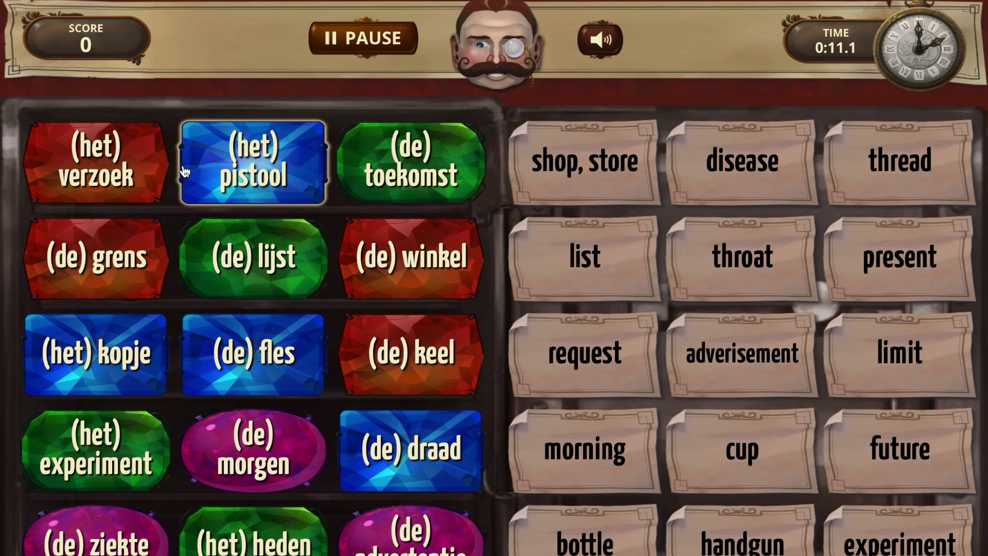
Match jewels to notes: "(het) pistool" with "handgun", try "(de) lijst" with "request", and "(het) heden" with "present".
left_click(268, 185)
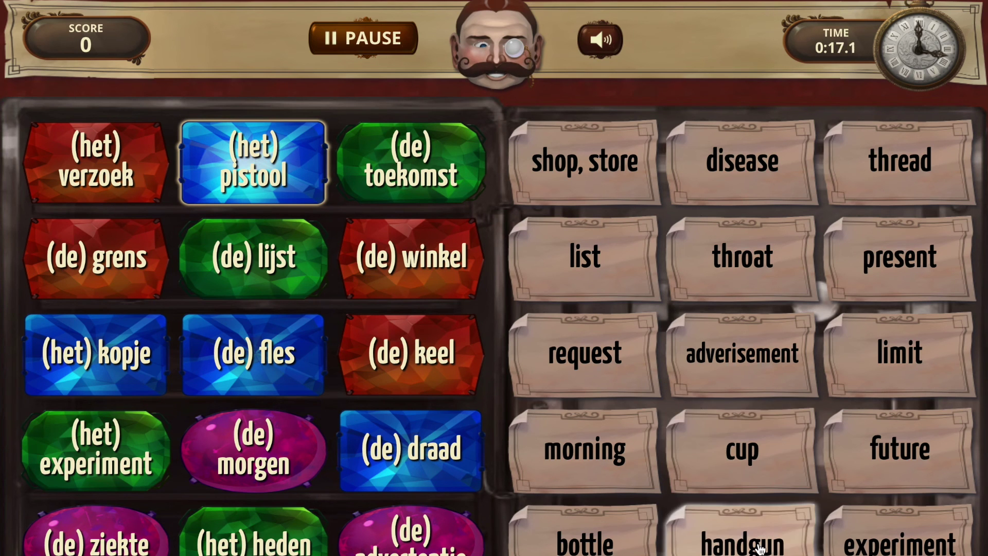
left_click(759, 522)
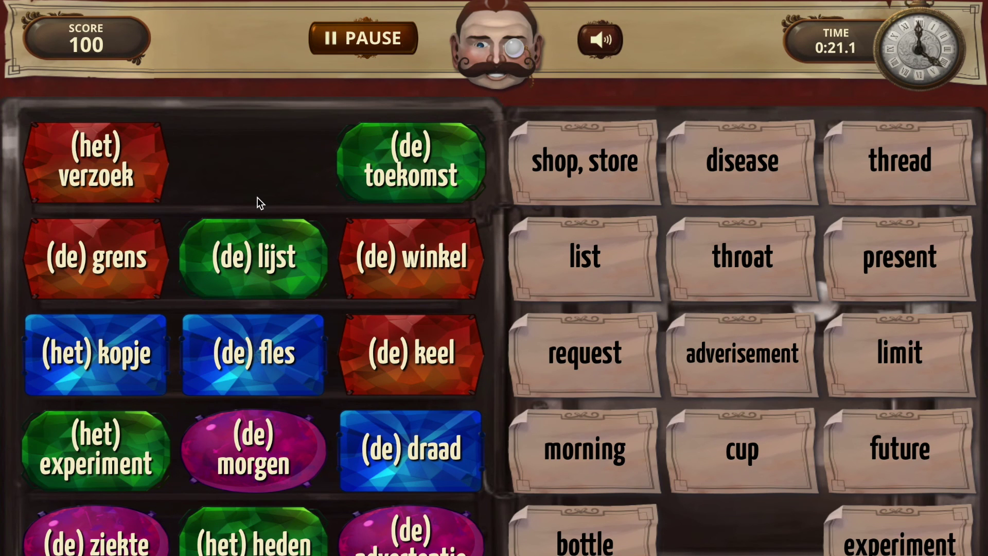
left_click(262, 251)
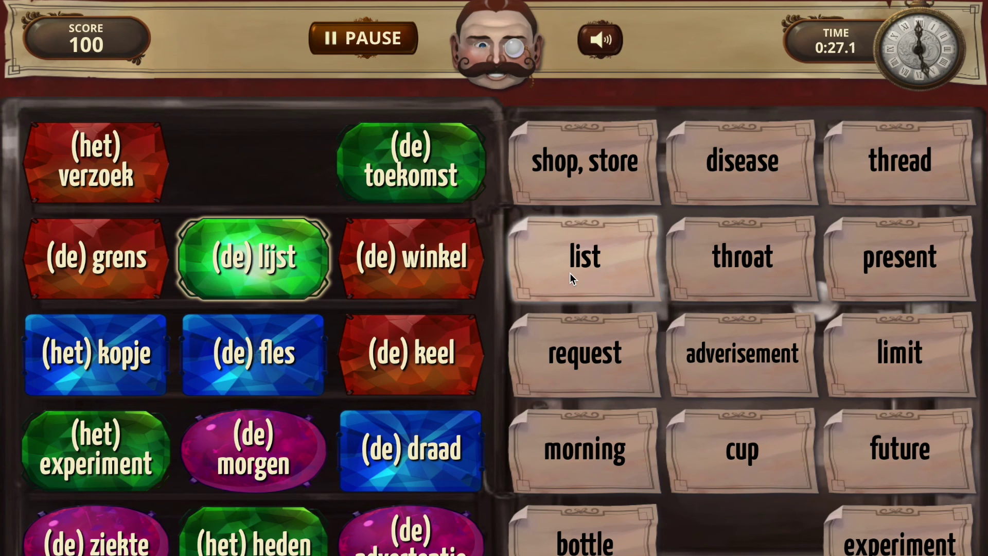
left_click(589, 363)
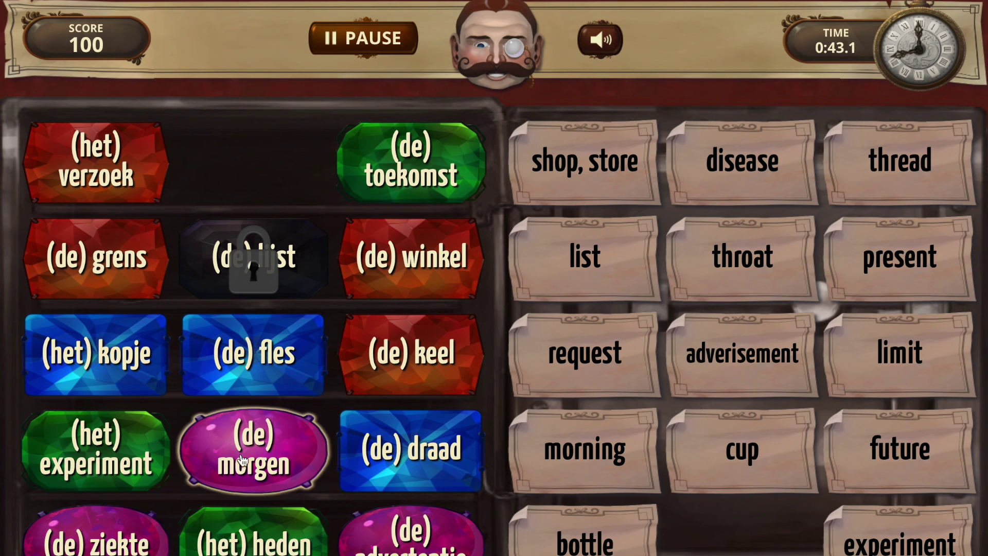
left_click(254, 537)
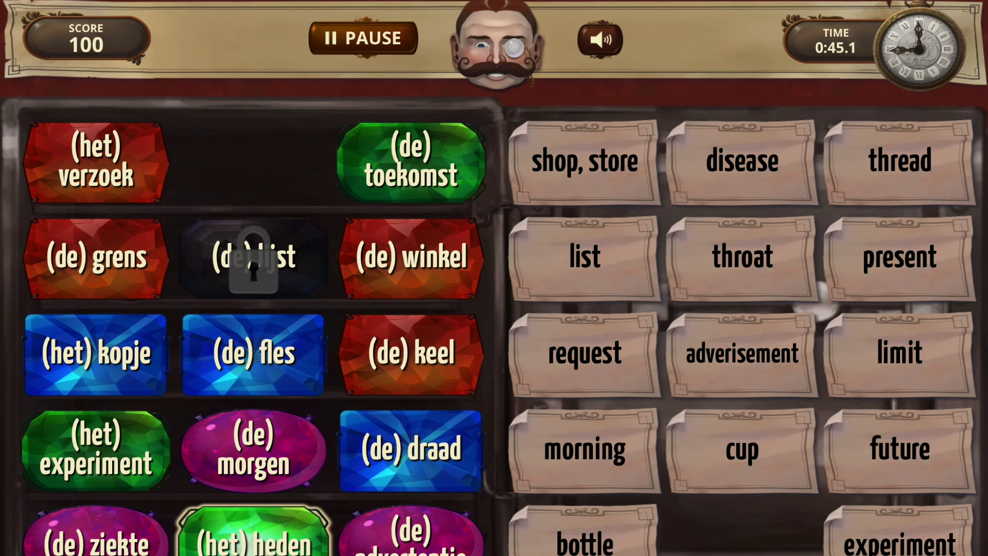
left_click(899, 256)
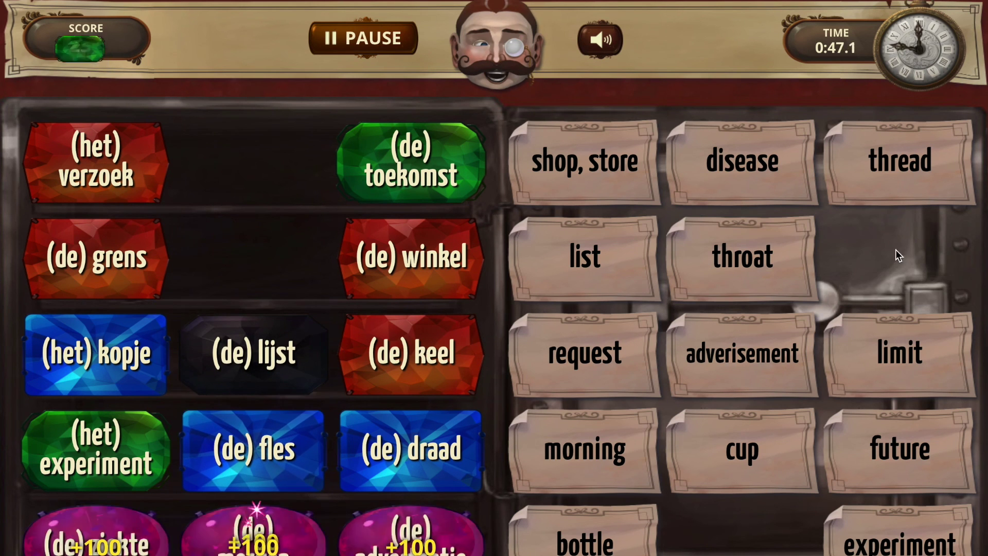